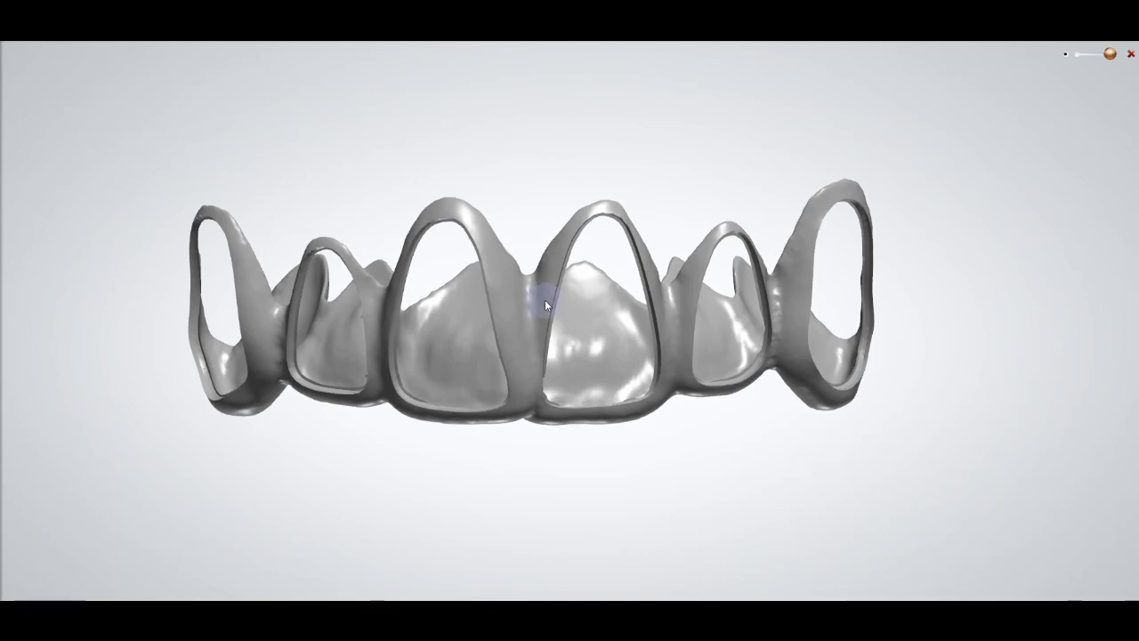
# - Orbit and zoom the finished window grill to inspect it from the side and front
pyautogui.moveTo(530, 300); pyautogui.dragTo(412, 504, button='right')
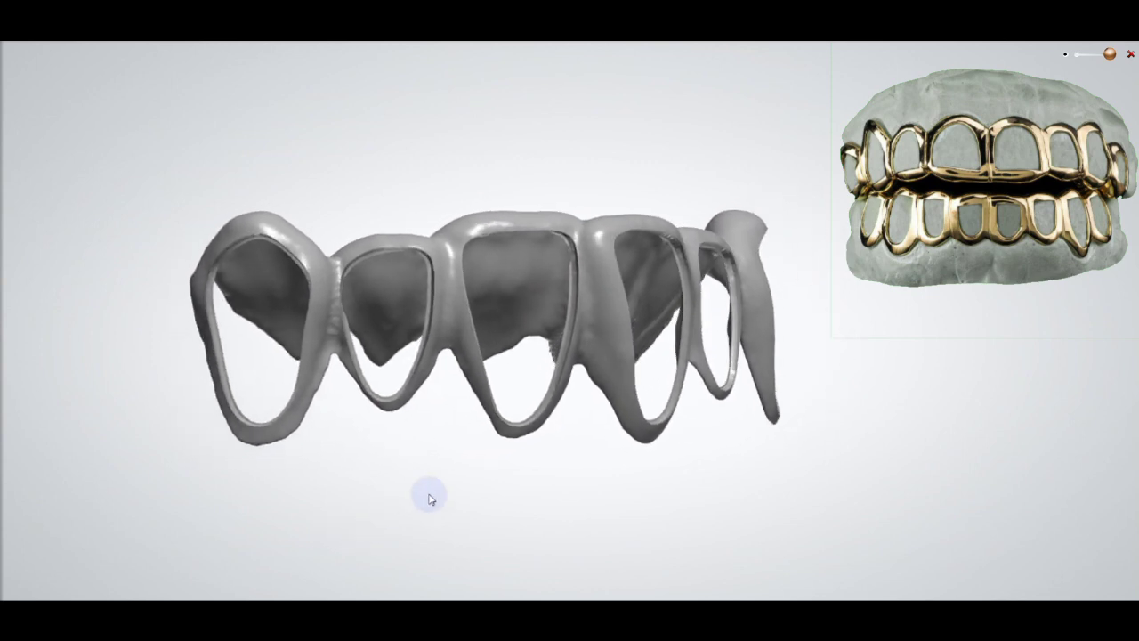
pyautogui.scroll(3, 609, 304)
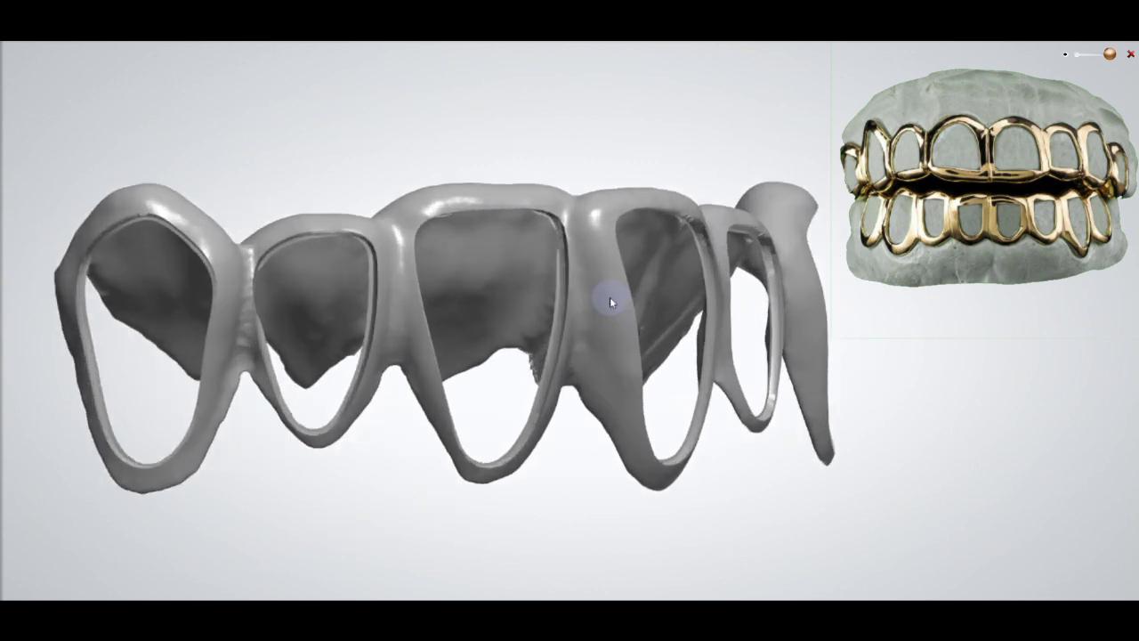
pyautogui.scroll(2, 609, 302)
pyautogui.scroll(3, 609, 297)
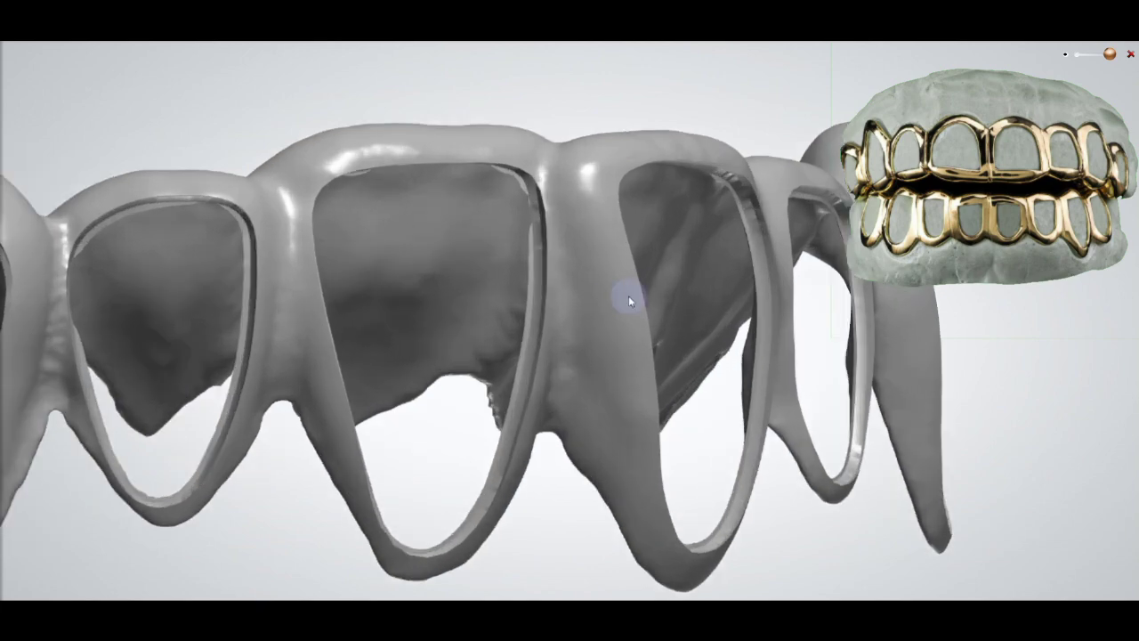
pyautogui.scroll(2, 623, 300)
pyautogui.moveTo(623, 301)
pyautogui.mouseDown(button='right')
pyautogui.moveTo(520, 298)
pyautogui.moveTo(565, 287)
pyautogui.moveTo(606, 305)
pyautogui.mouseUp(button='right')
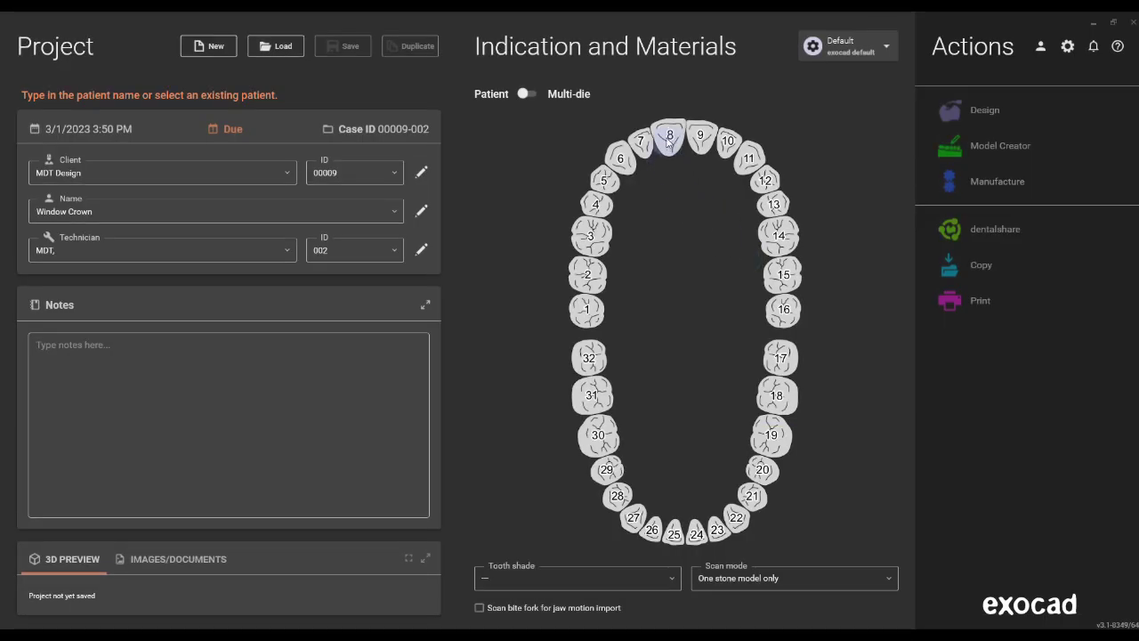
# - Set tooth 8 as an Acrylic/PMMA bite splint
pyautogui.click(669, 139)
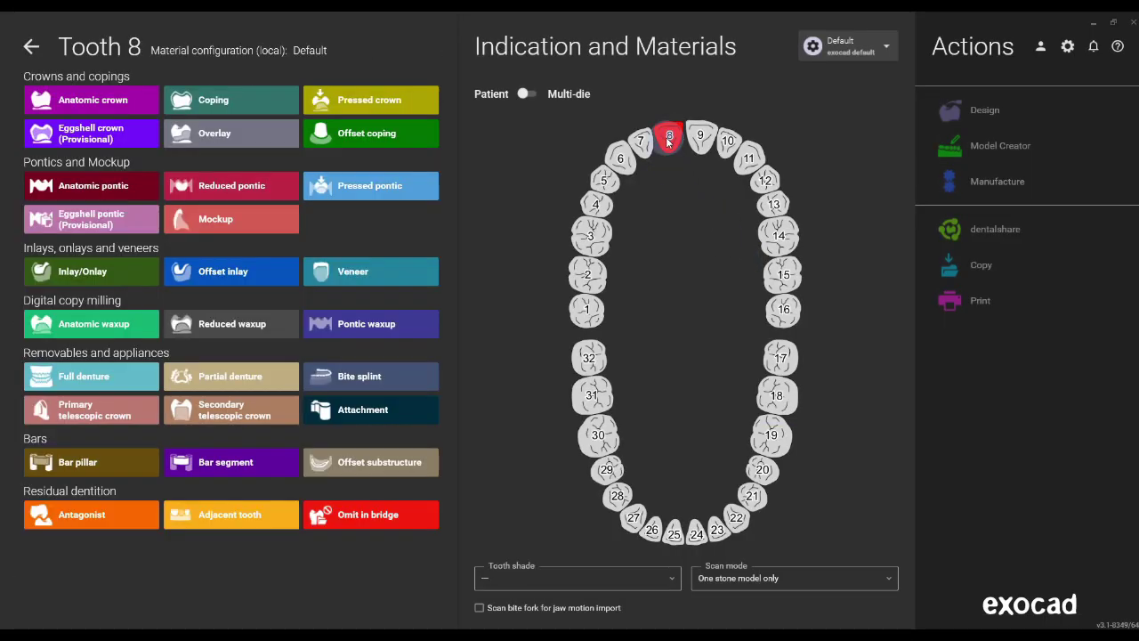
pyautogui.click(378, 379)
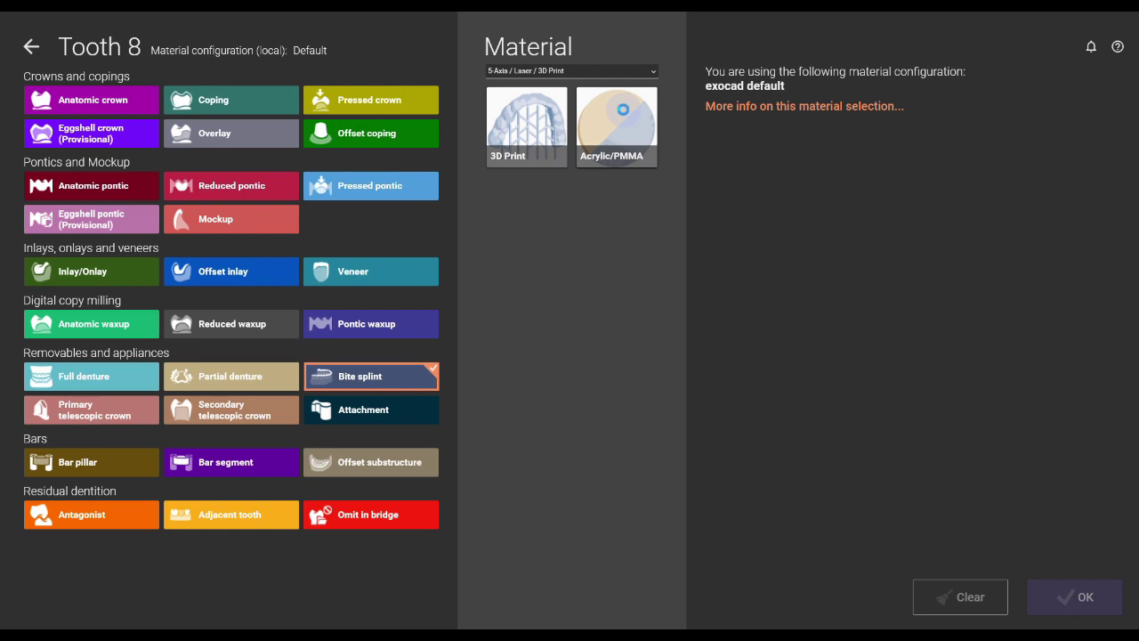
pyautogui.click(624, 114)
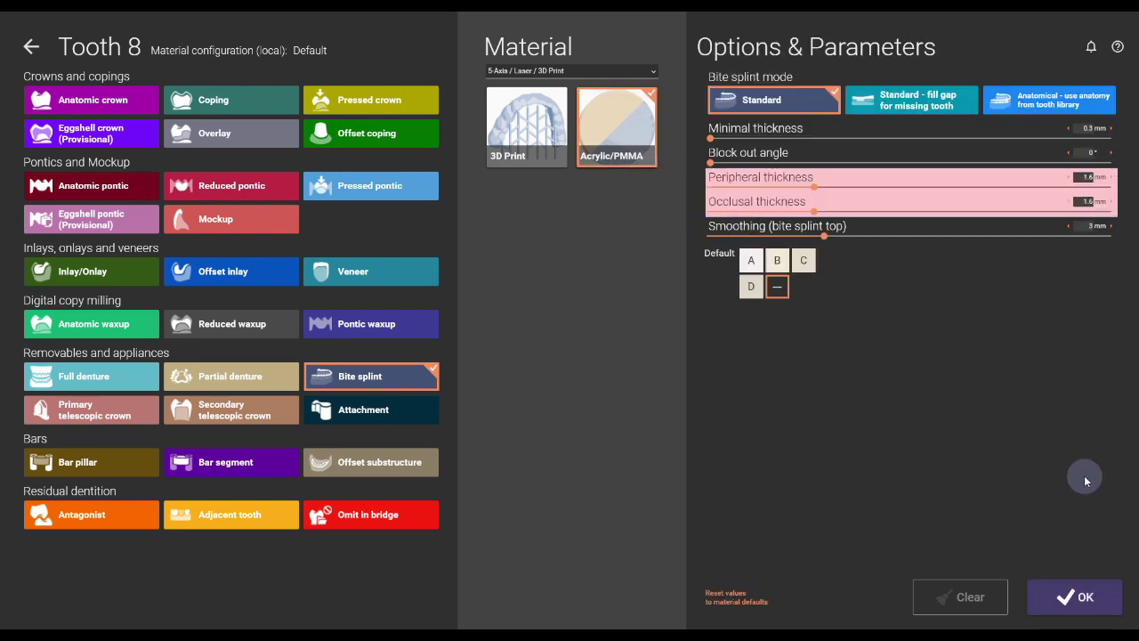
pyautogui.click(1088, 602)
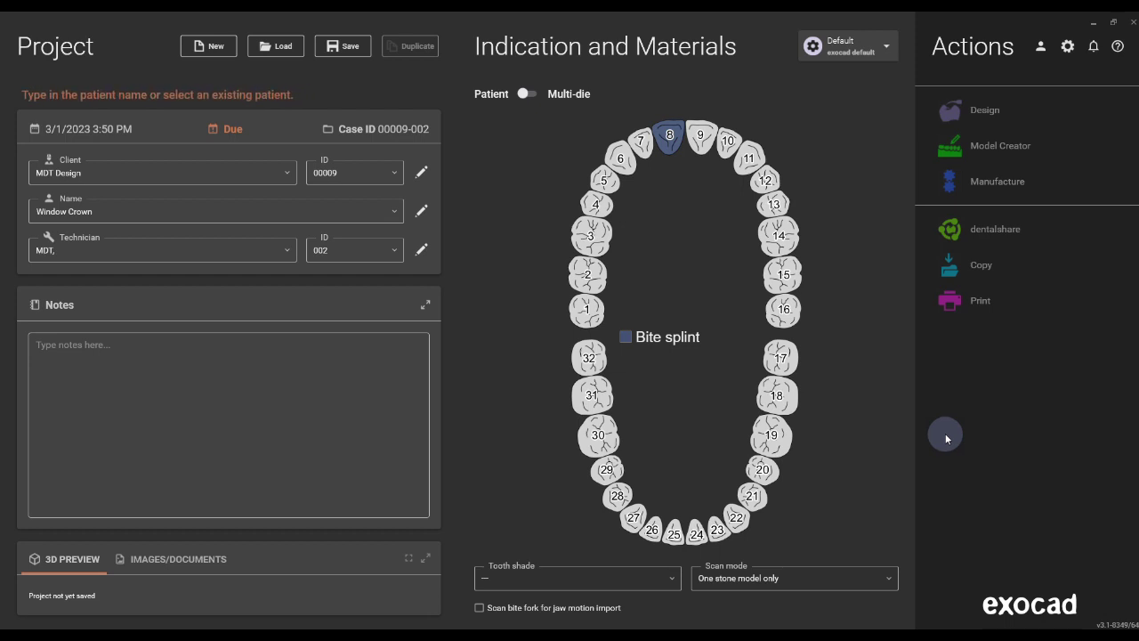
# - Save the Window Crown project and start designing the case
pyautogui.click(354, 47)
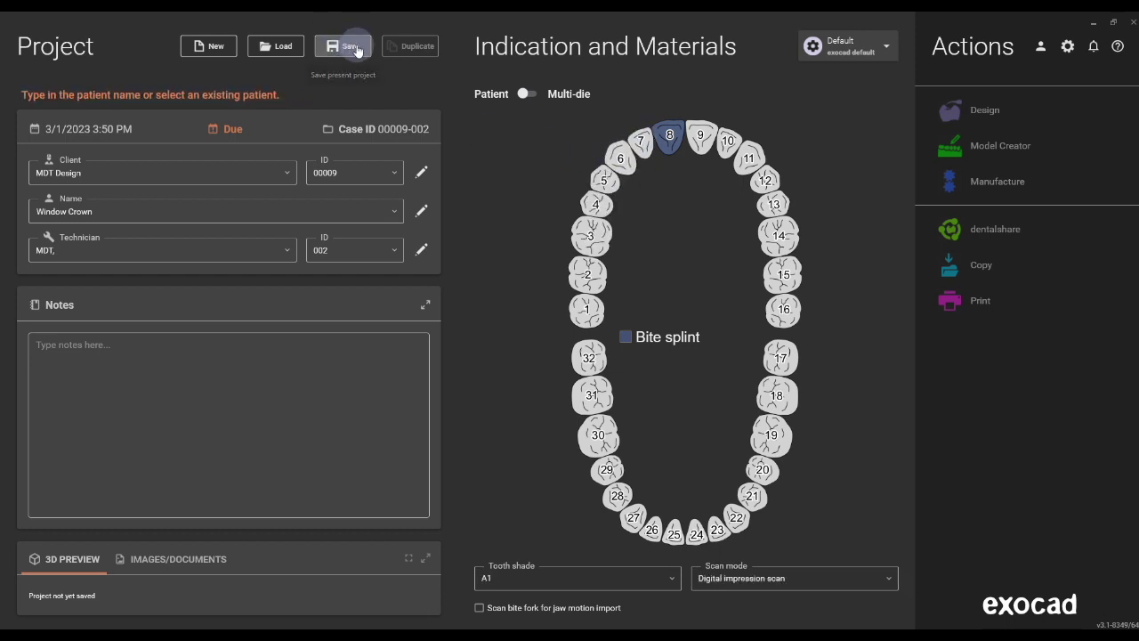
pyautogui.moveTo(261, 516); pyautogui.dragTo(220, 501, button='right')
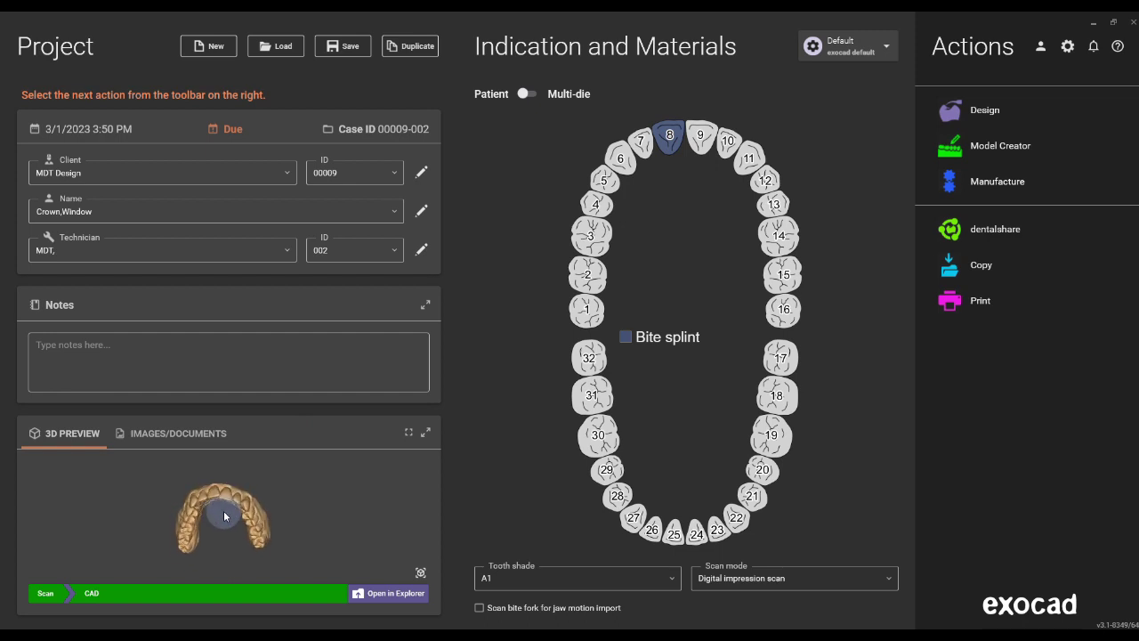
pyautogui.click(985, 112)
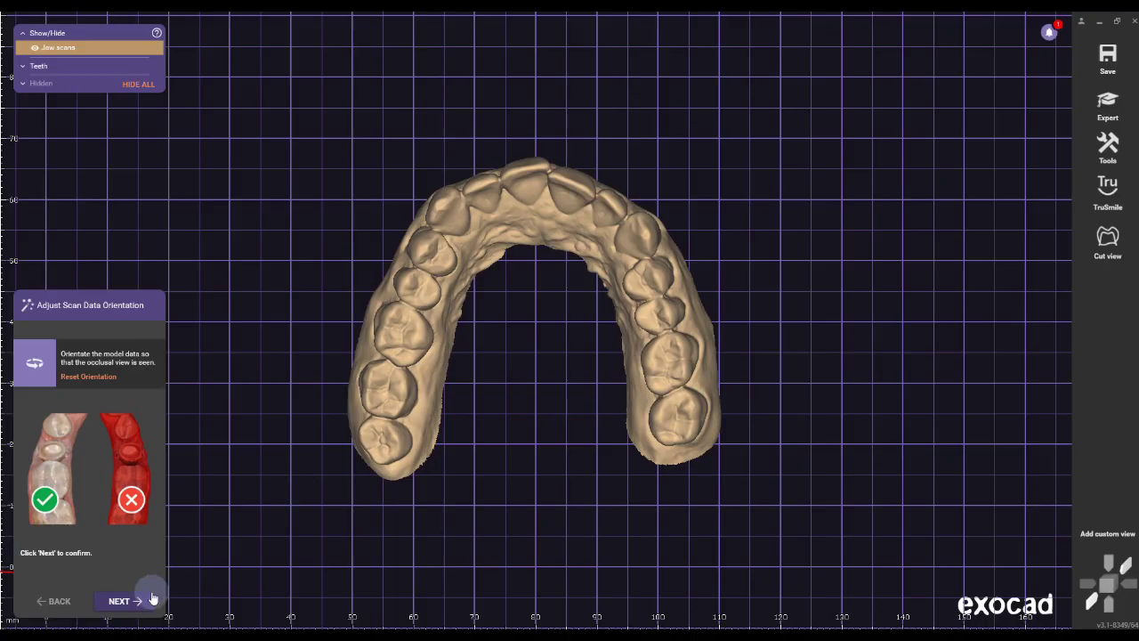
# - Skip scan editing and compute the splint bottom (0.03 mm offset, 17 % smoothing, 1.2 mm milling)
pyautogui.click(119, 601)
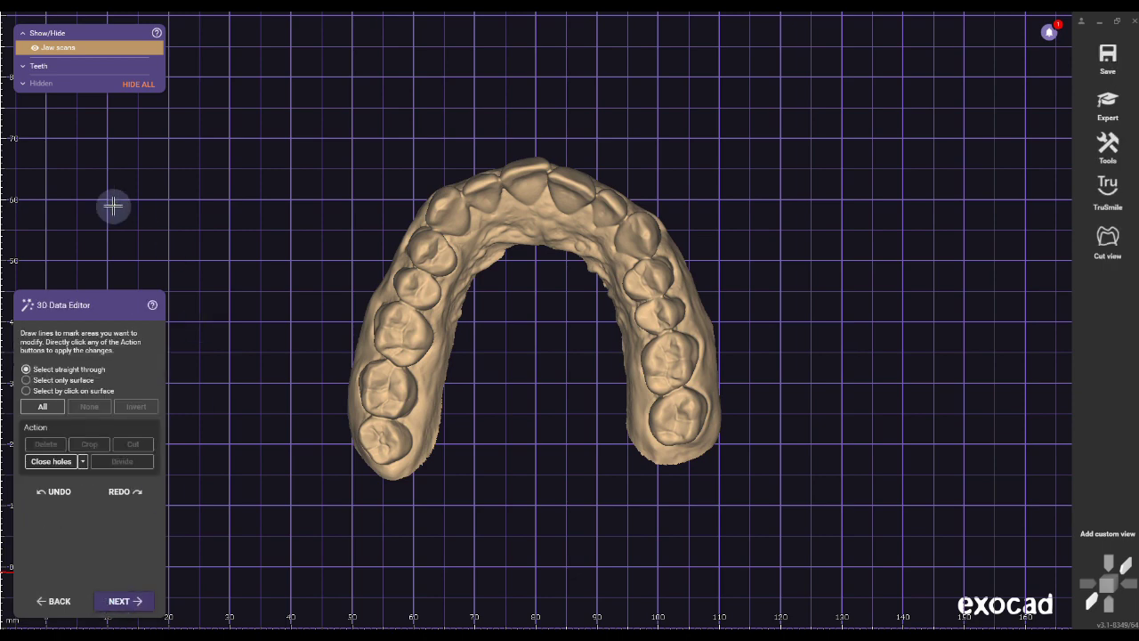
pyautogui.click(121, 601)
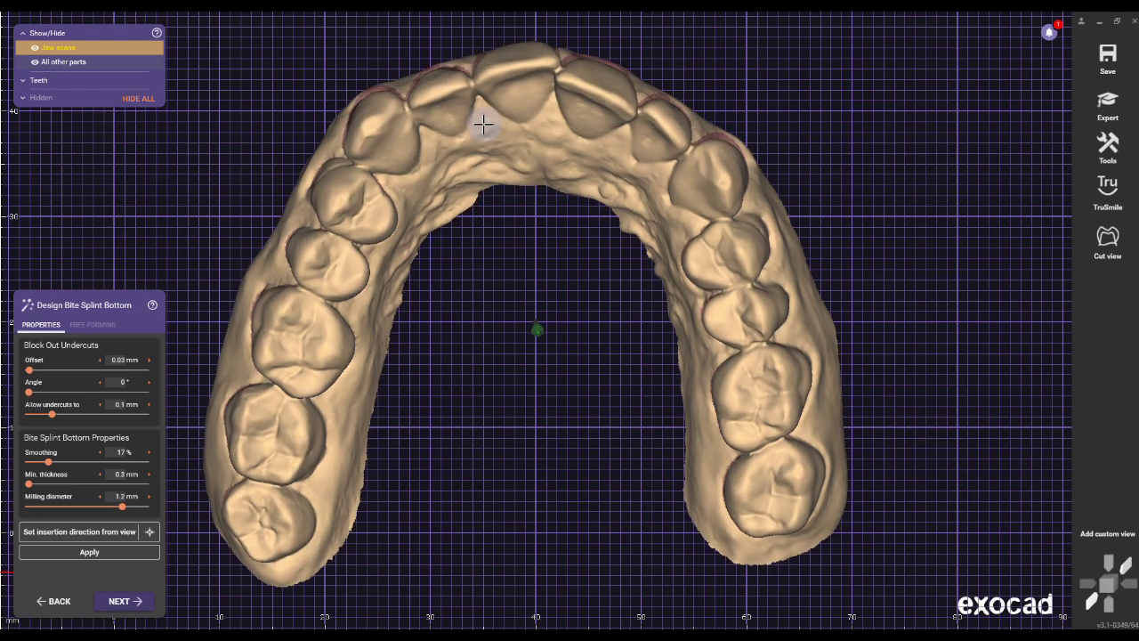
pyautogui.click(135, 603)
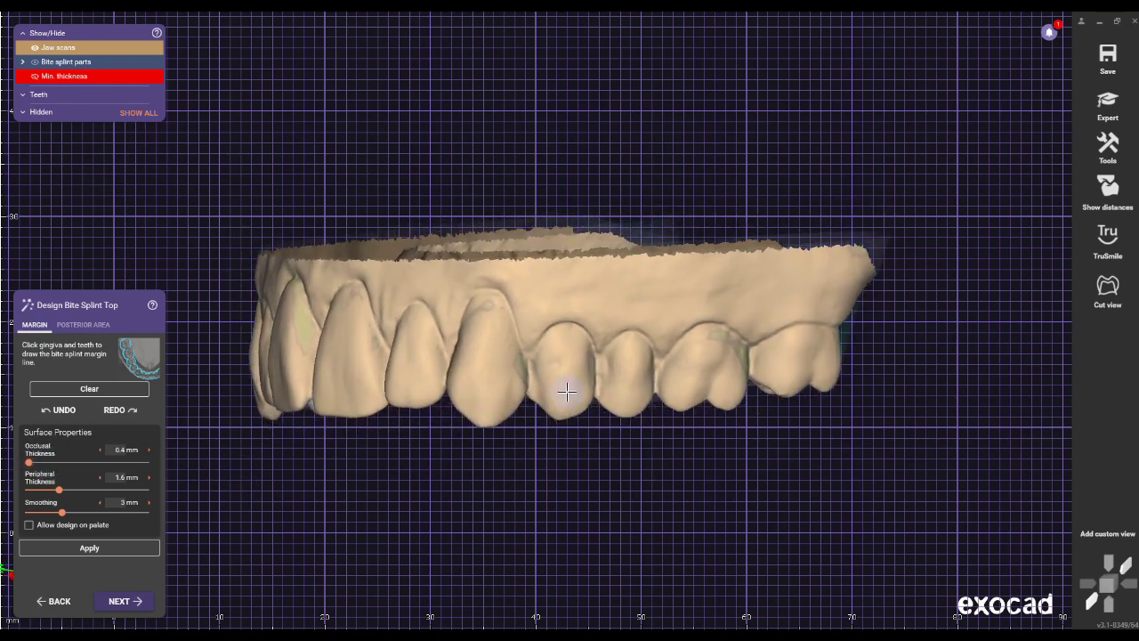
# - Trace the splint-top margin line along the gingiva of the upper front teeth and close it
pyautogui.scroll(5, 473, 318)
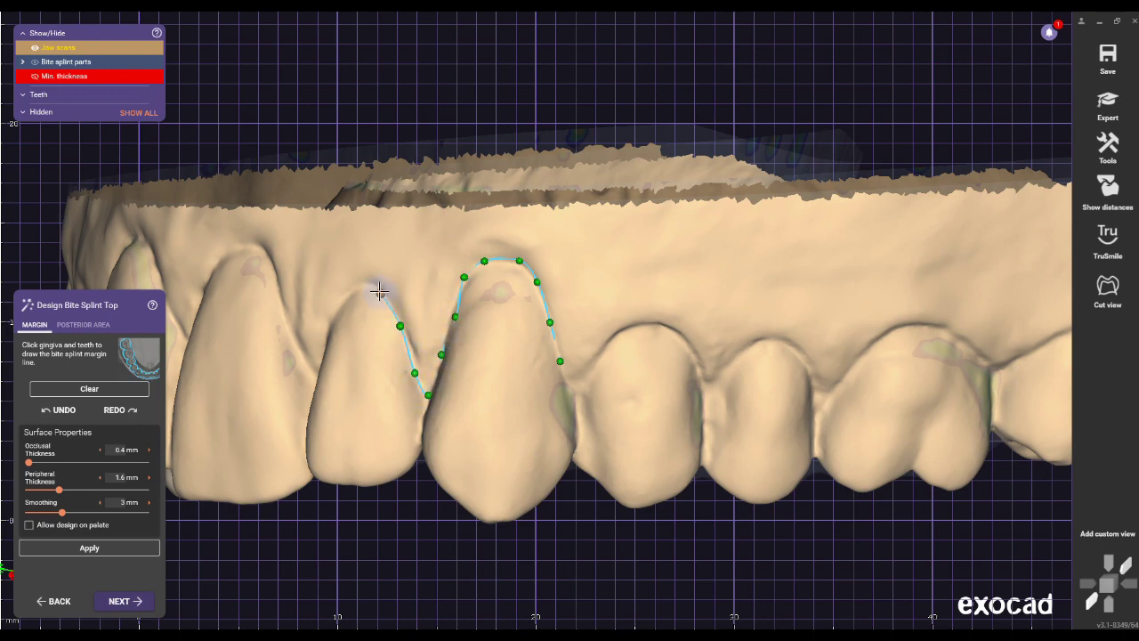
pyautogui.moveTo(380, 294); pyautogui.dragTo(630, 342, button='right')
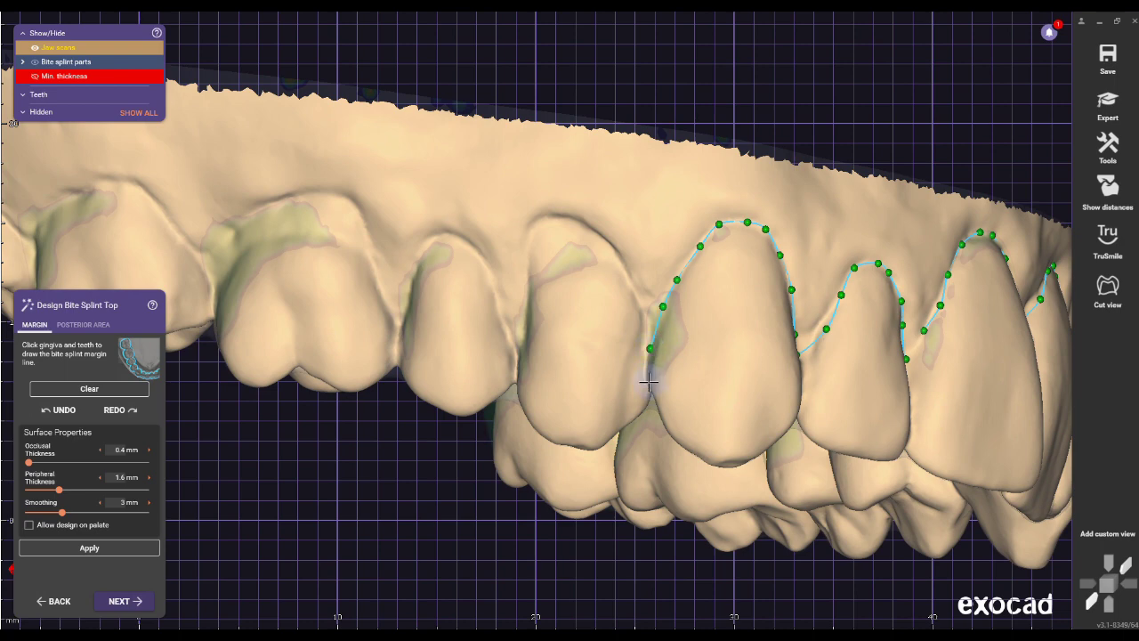
pyautogui.moveTo(648, 381); pyautogui.dragTo(489, 220, button='right')
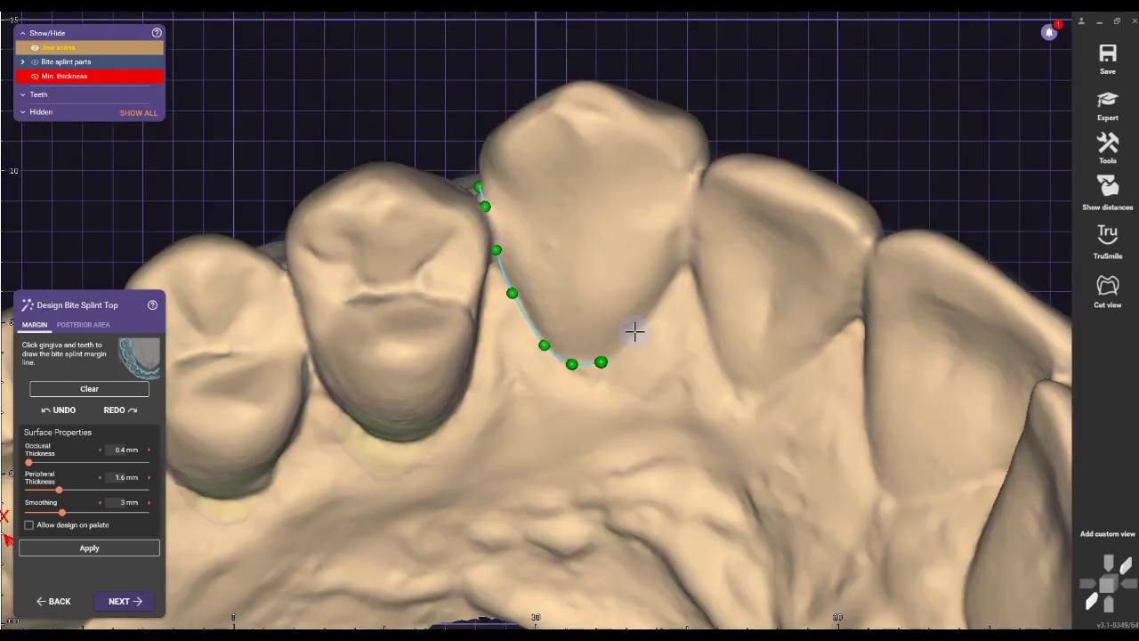
pyautogui.moveTo(681, 268); pyautogui.dragTo(634, 437, button='right')
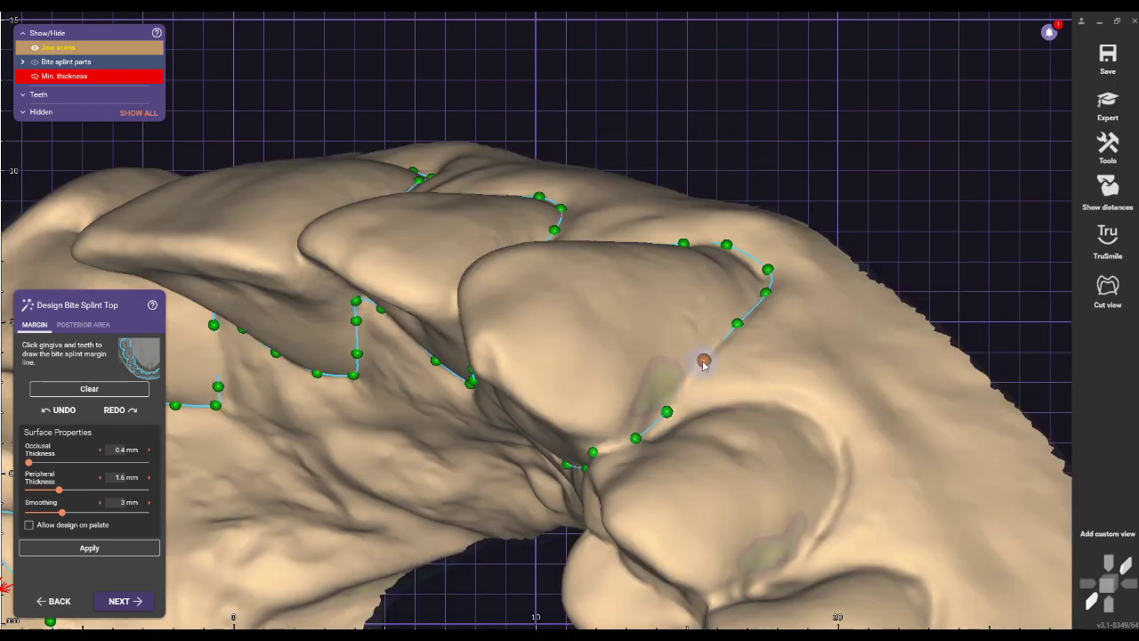
pyautogui.click(703, 363)
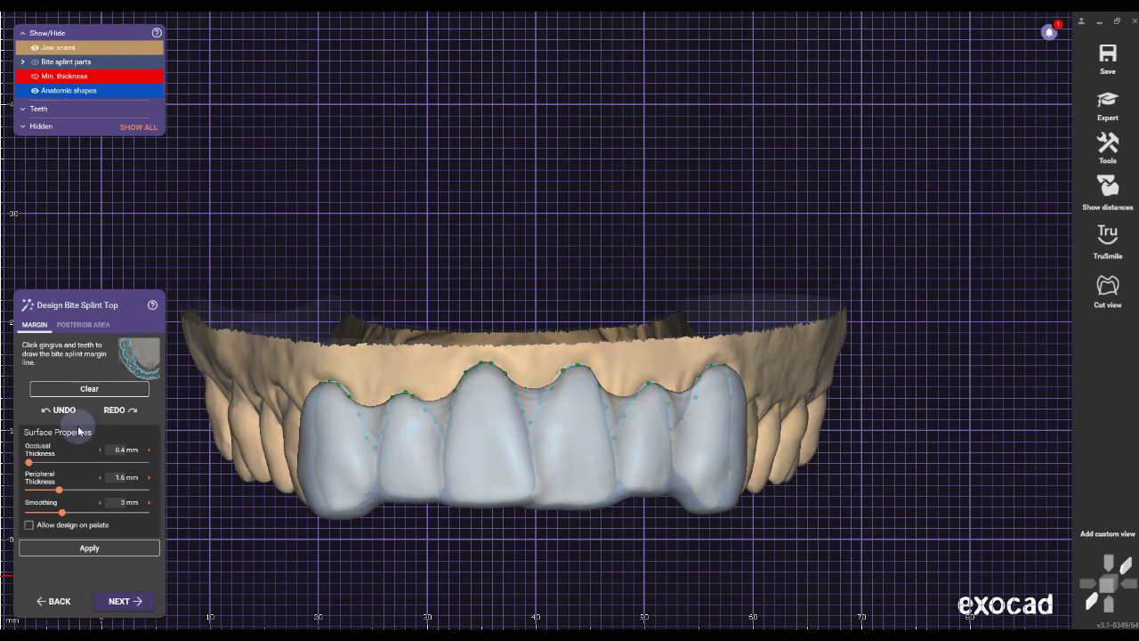
# - Apply a 0.4 mm peripheral thickness, then finish free-forming and merge the splint
pyautogui.moveTo(45, 491); pyautogui.dragTo(11, 491)
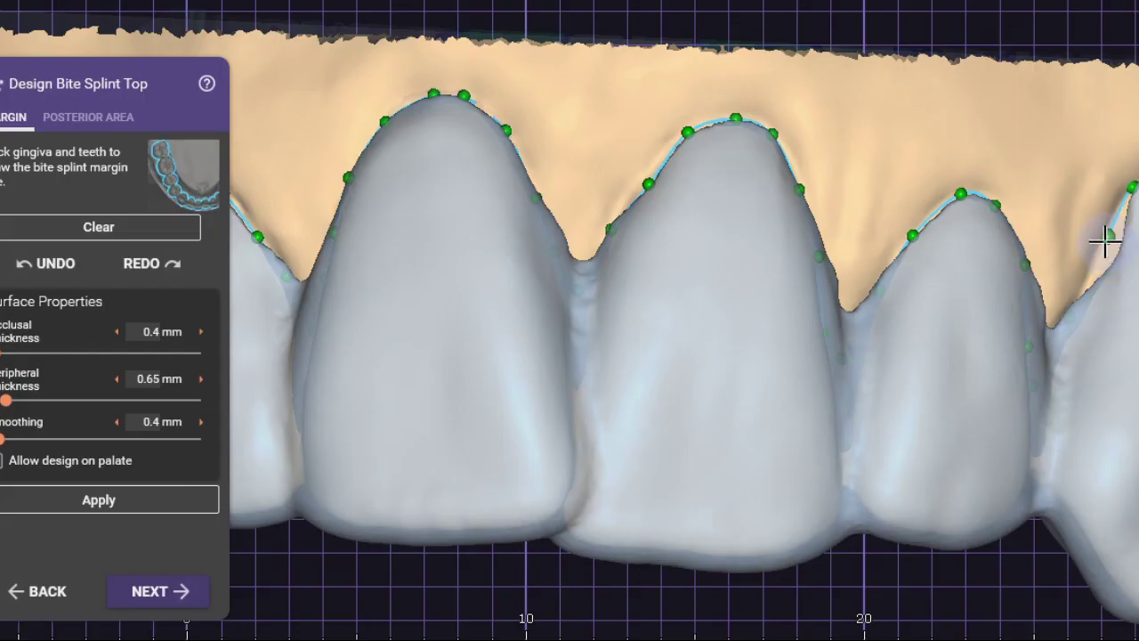
pyautogui.click(122, 499)
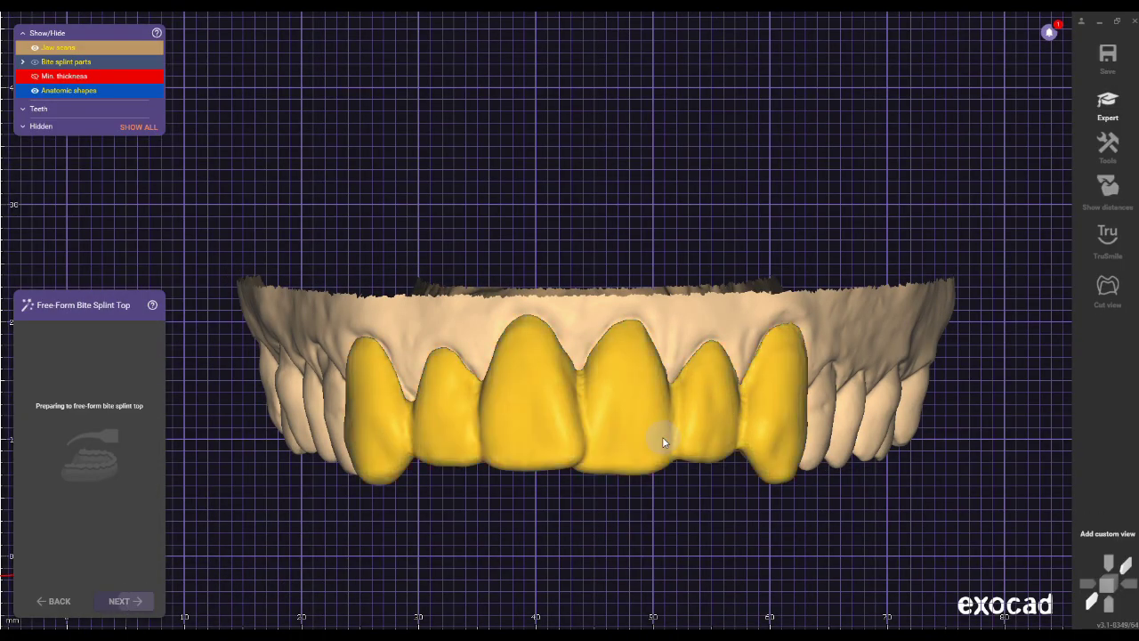
pyautogui.click(132, 603)
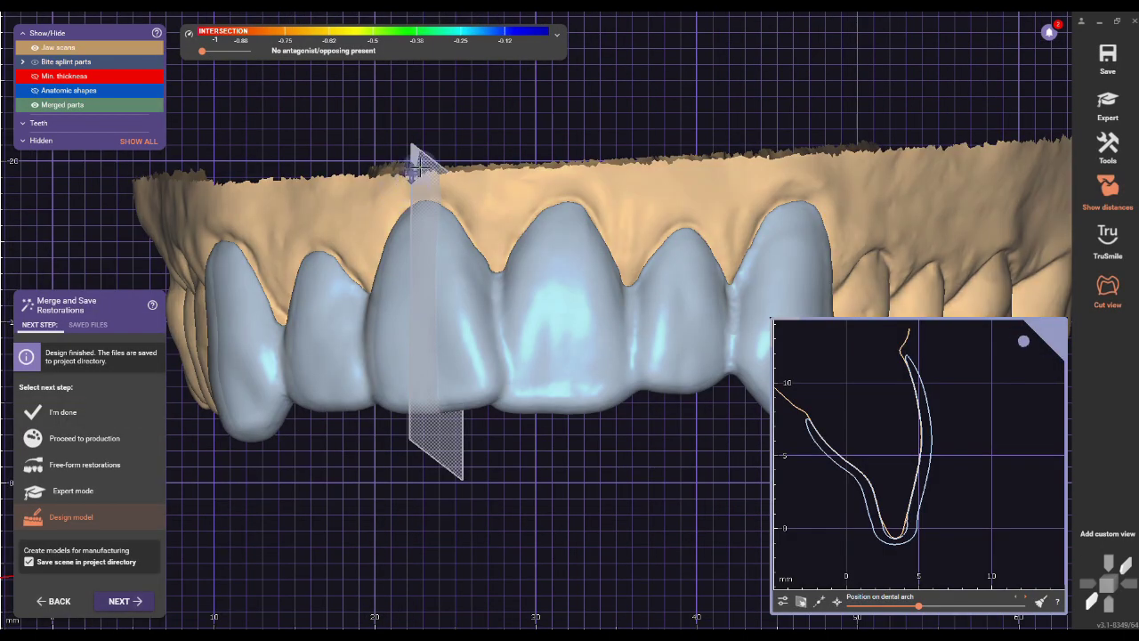
pyautogui.moveTo(420, 160); pyautogui.dragTo(398, 162)
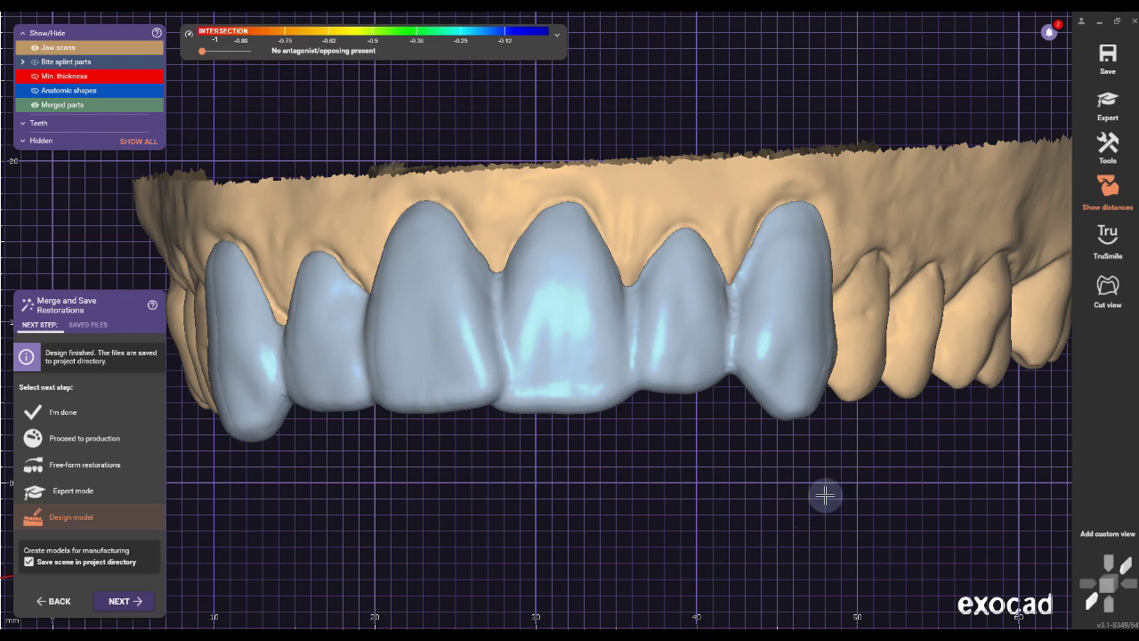
# - Save the scene as a new .dentalCAD file named 'Ready to cut windows'
pyautogui.rightClick(1112, 58)
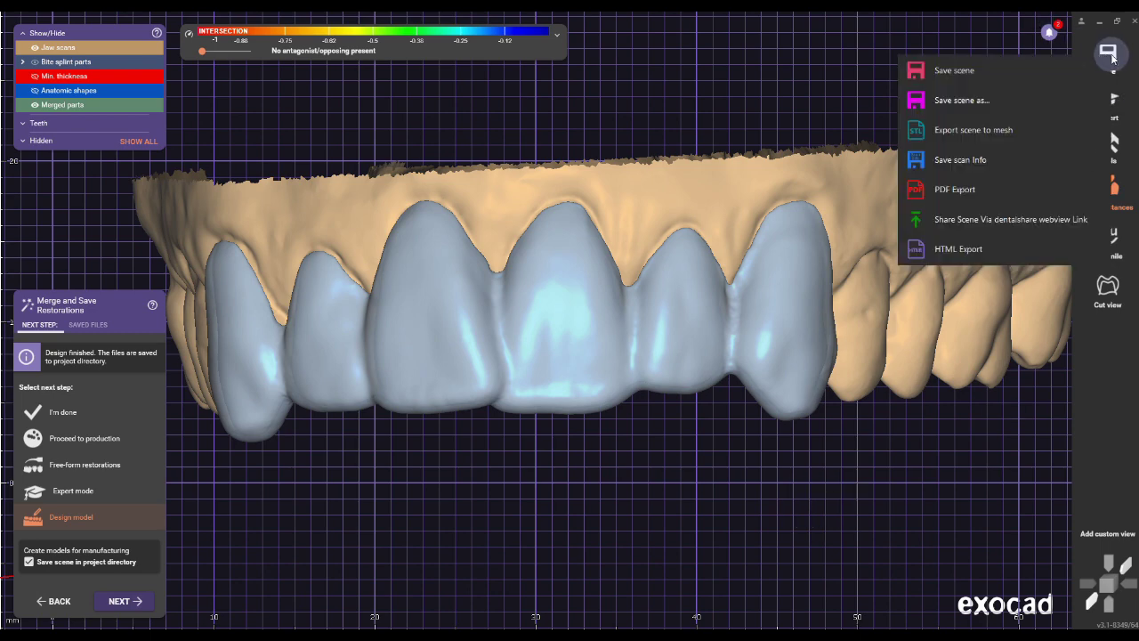
pyautogui.click(961, 100)
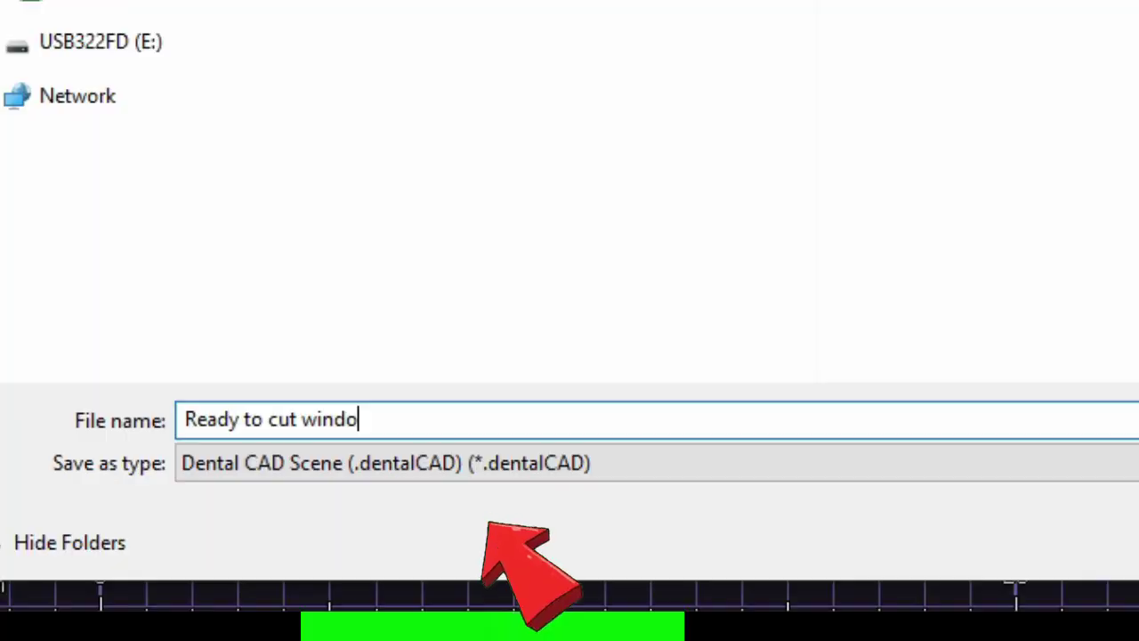
pyautogui.write('ws')
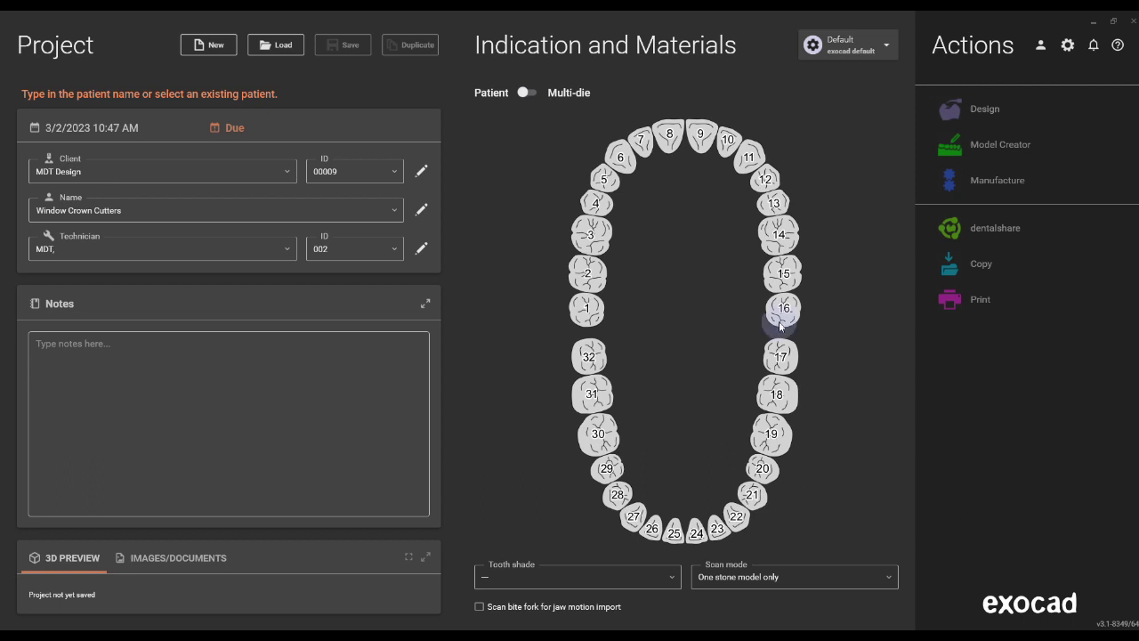
# - Make teeth 6 through 11 primary telescopic crowns with 3D Print material
pyautogui.click(622, 158)
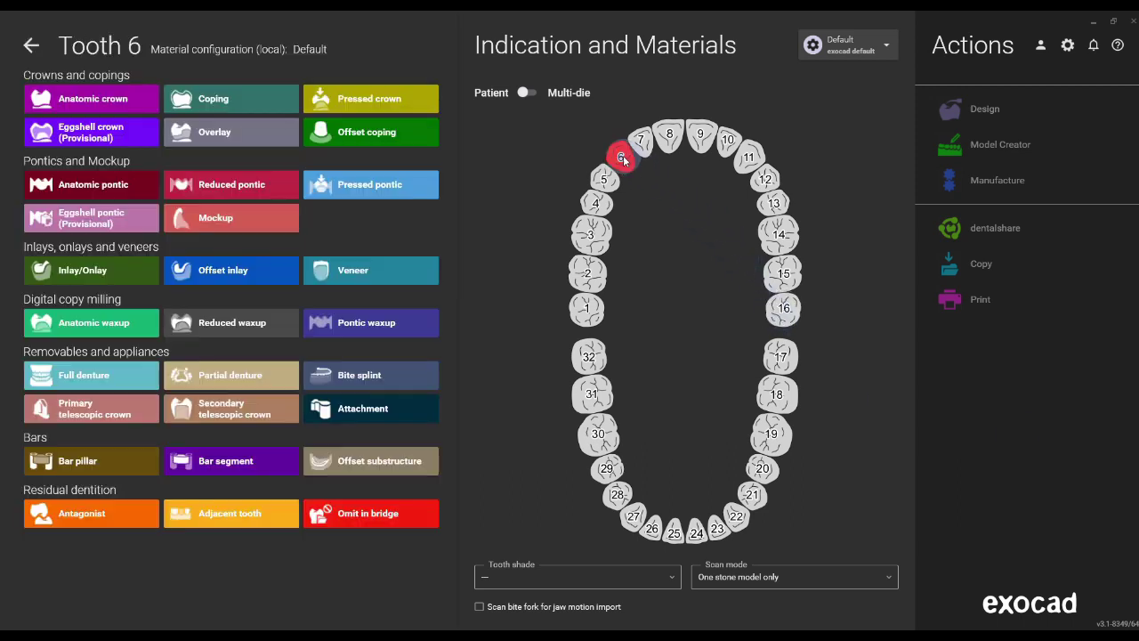
pyautogui.click(84, 414)
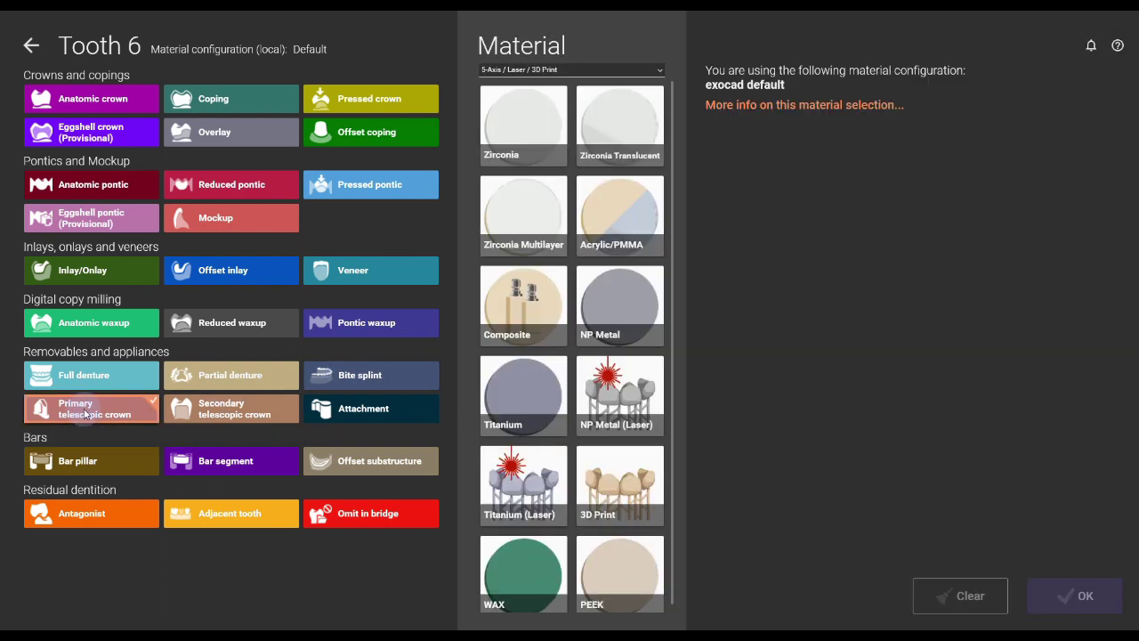
pyautogui.click(611, 473)
pyautogui.click(1083, 597)
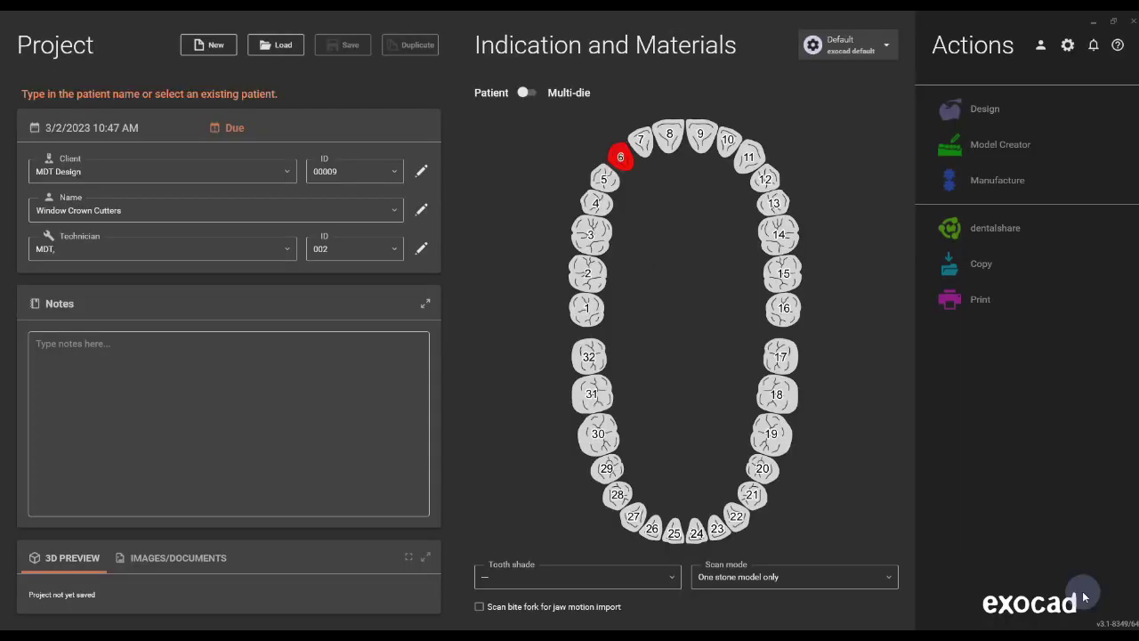
pyautogui.press('shift')
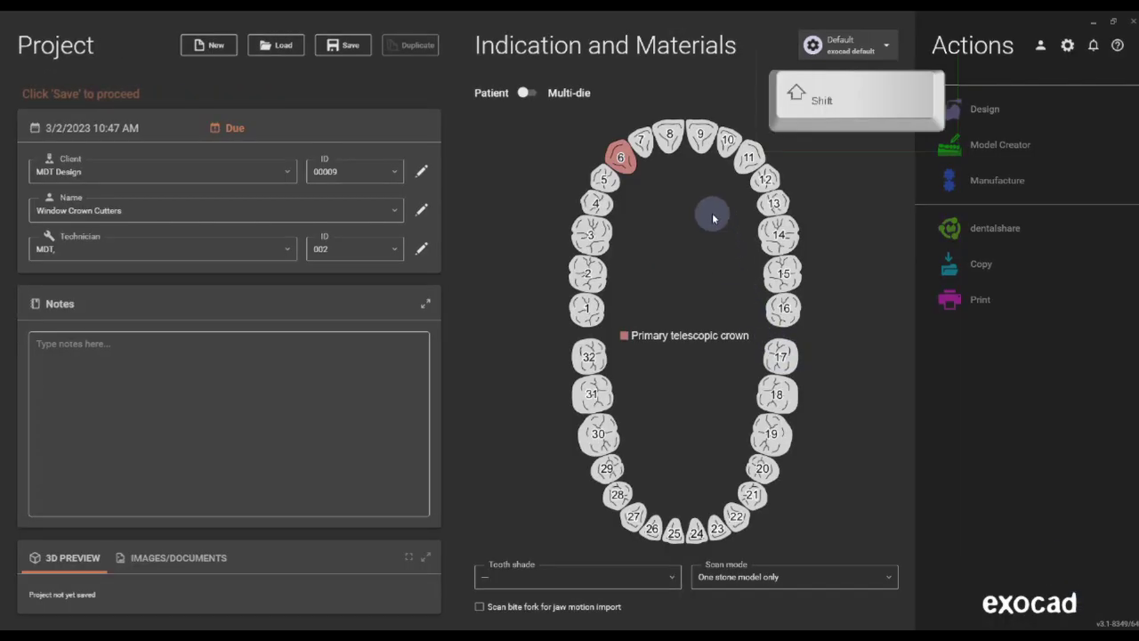
pyautogui.keyDown('shift'); pyautogui.click(750, 157); pyautogui.keyUp('shift')
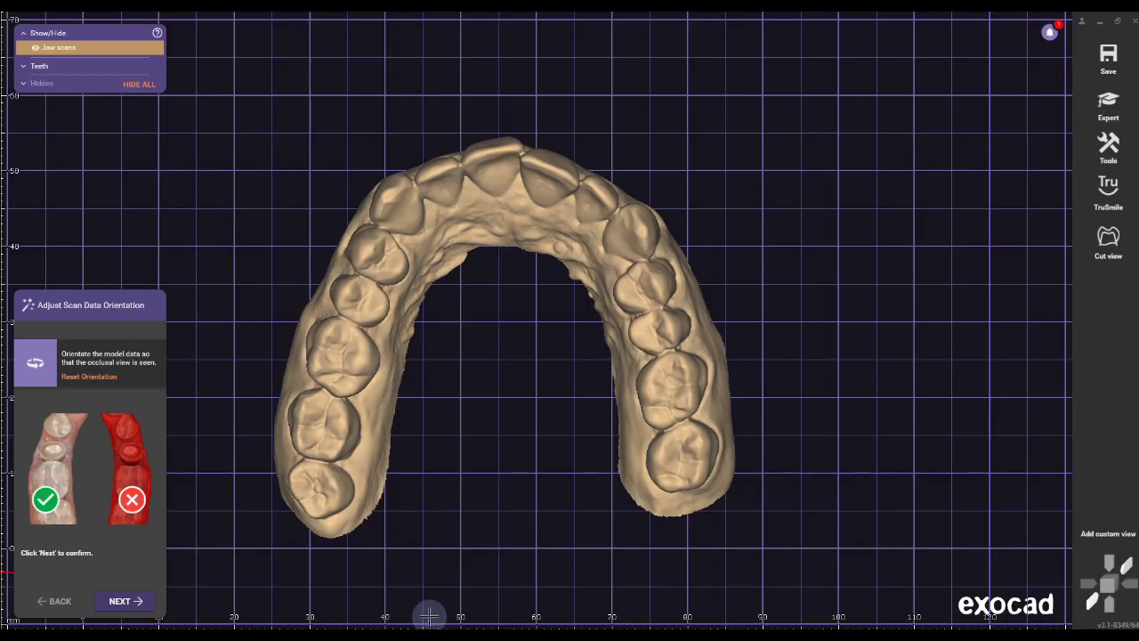
# - Accept the scan orientation, start margin detection on tooth 6, and open the distance Measurement Tool
pyautogui.click(132, 601)
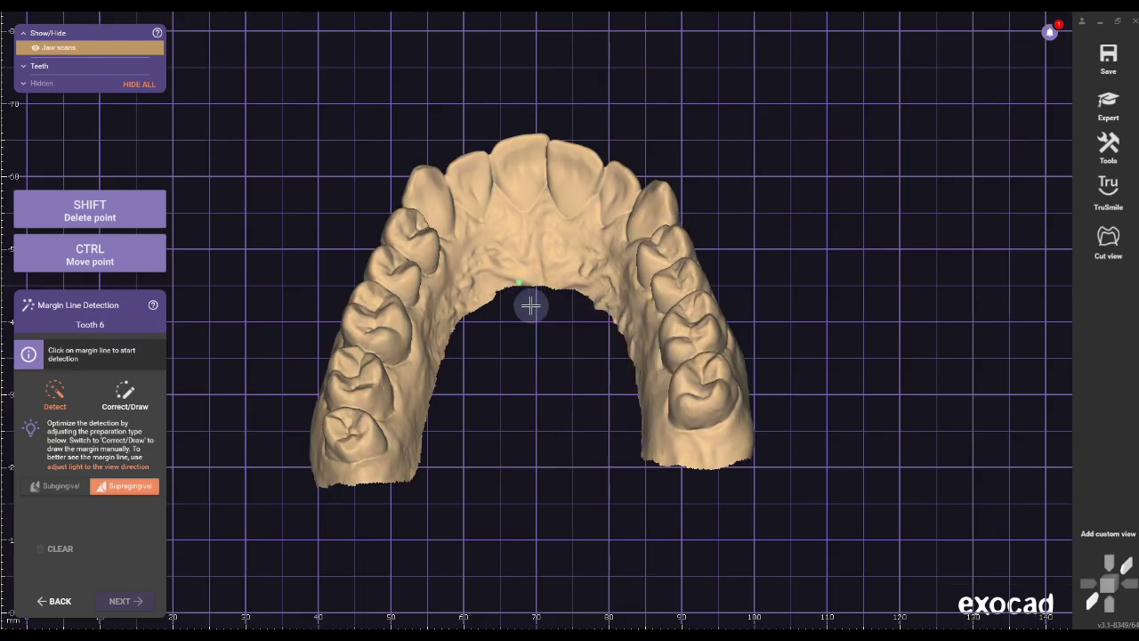
pyautogui.click(522, 209)
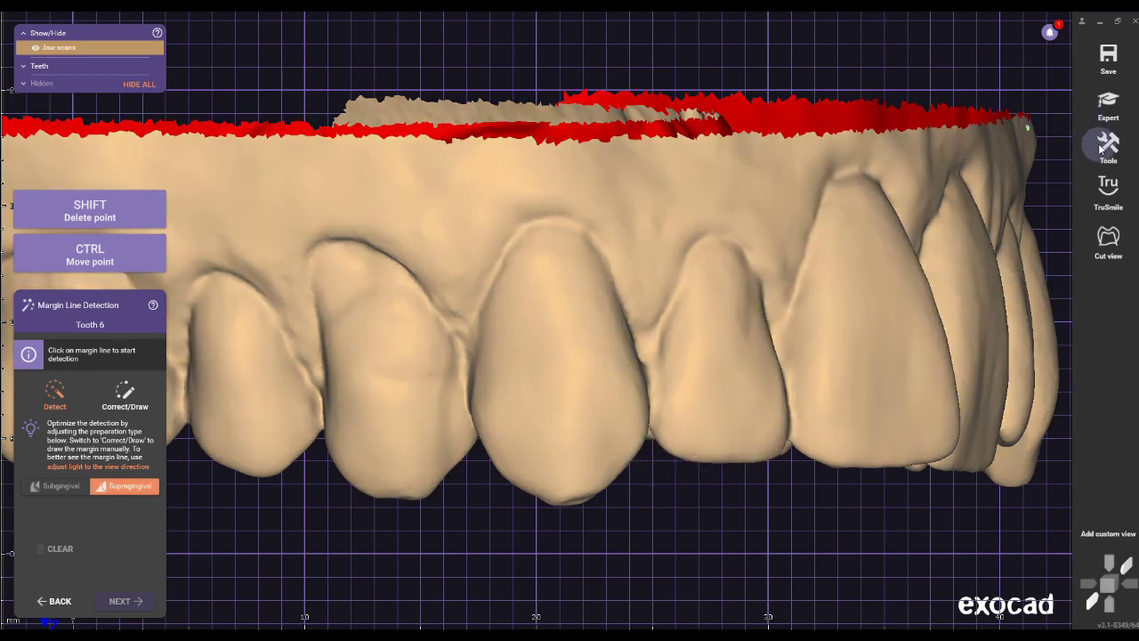
pyautogui.click(1108, 145)
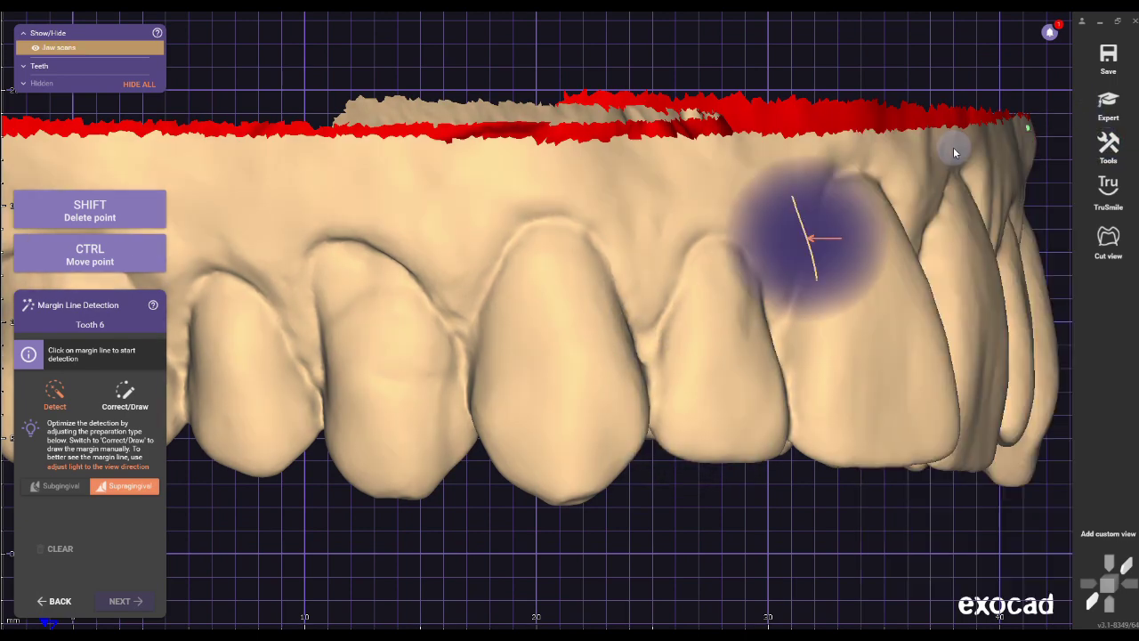
pyautogui.scroll(5, 570, 240)
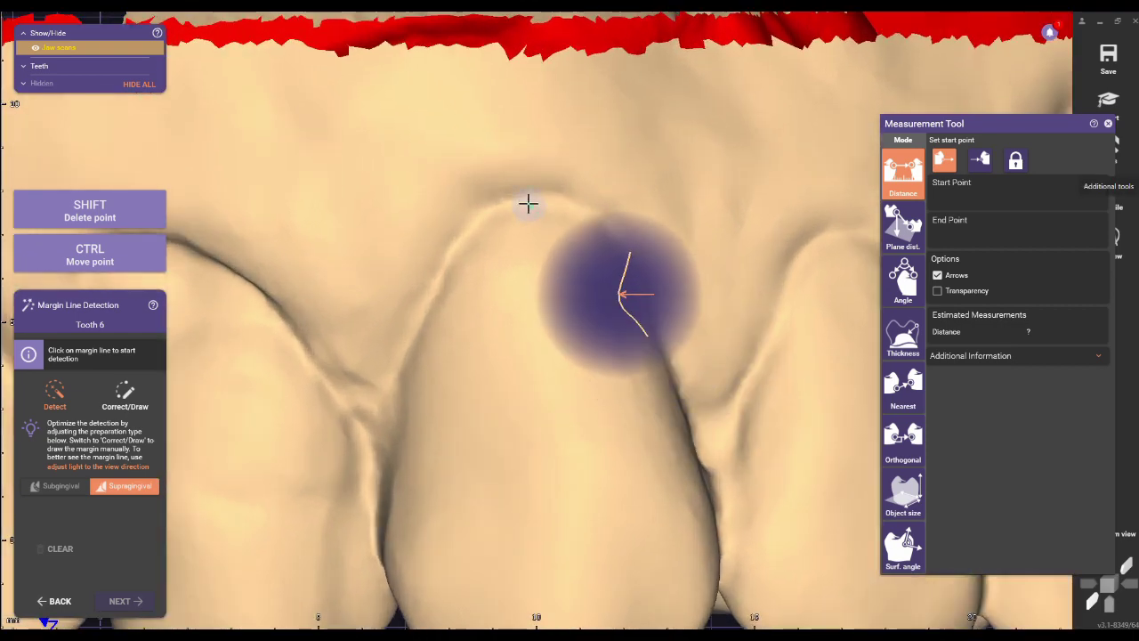
# - Measure 1.141 mm down from tooth 6's gum edge, then switch to Correct/Draw margin mode
pyautogui.click(537, 198)
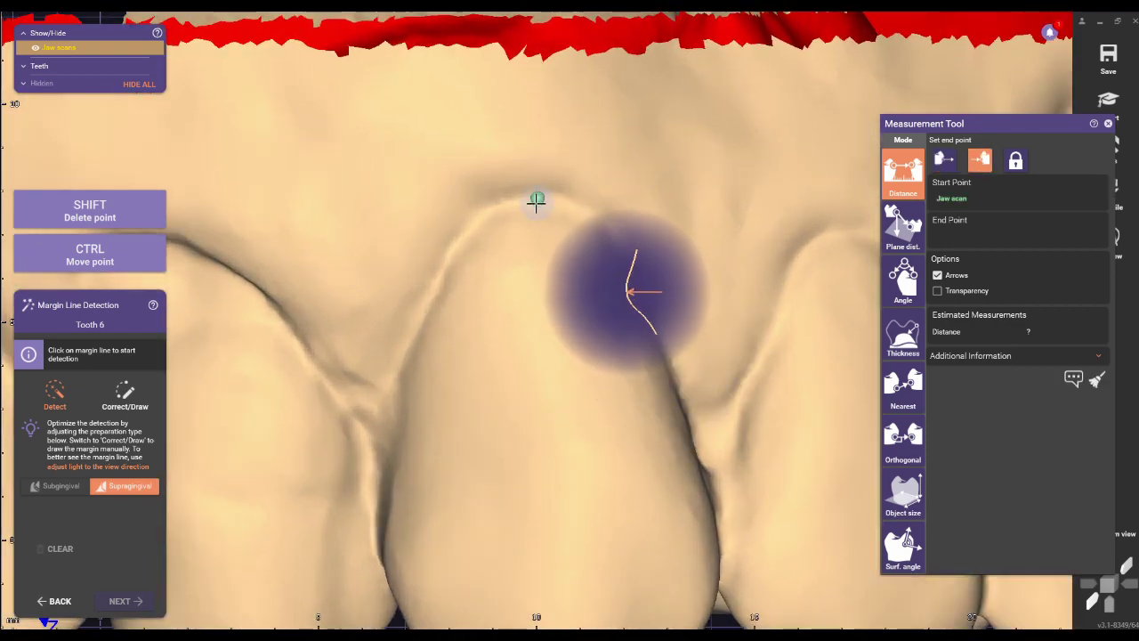
pyautogui.click(540, 260)
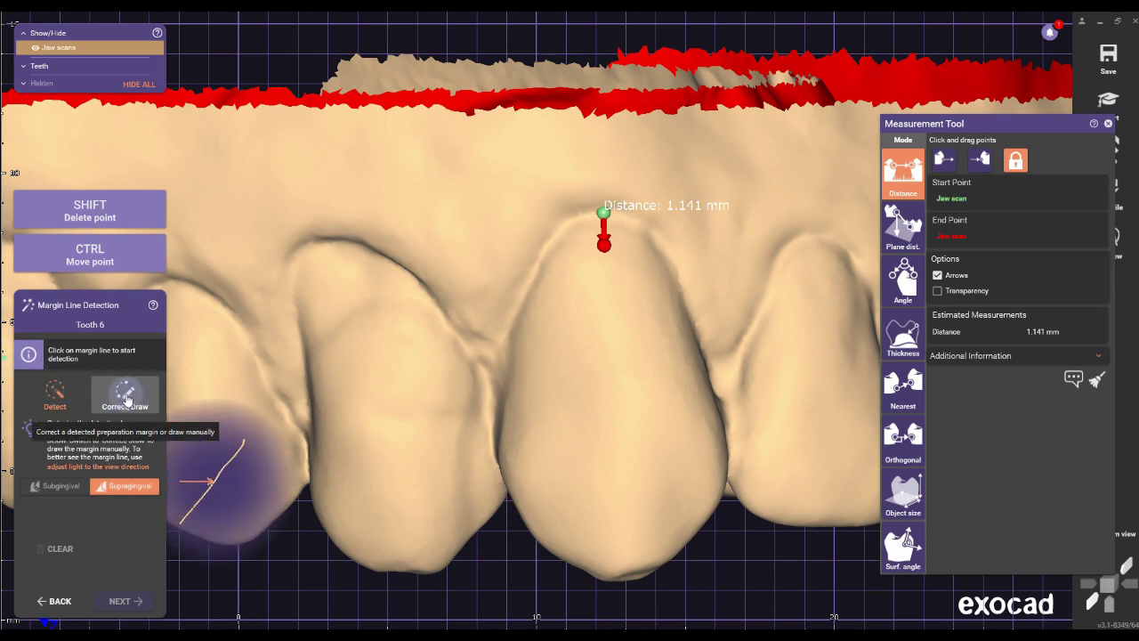
pyautogui.click(128, 401)
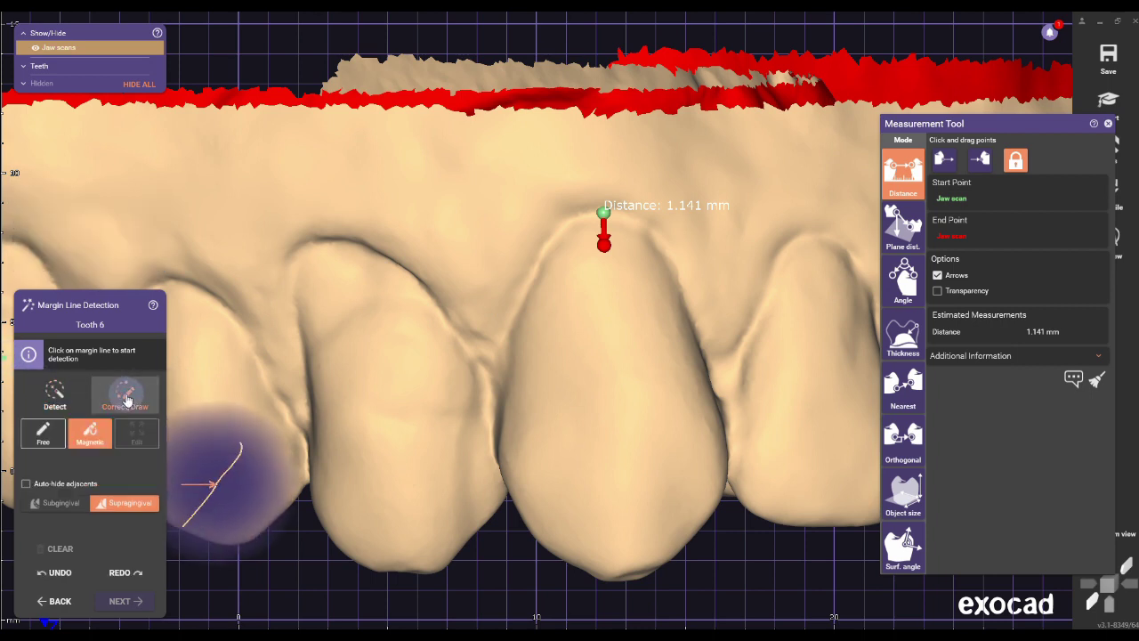
# - Draw tooth 6's margin freehand, adding a roughly 1.5 mm measurement near the biting edge
pyautogui.click(43, 435)
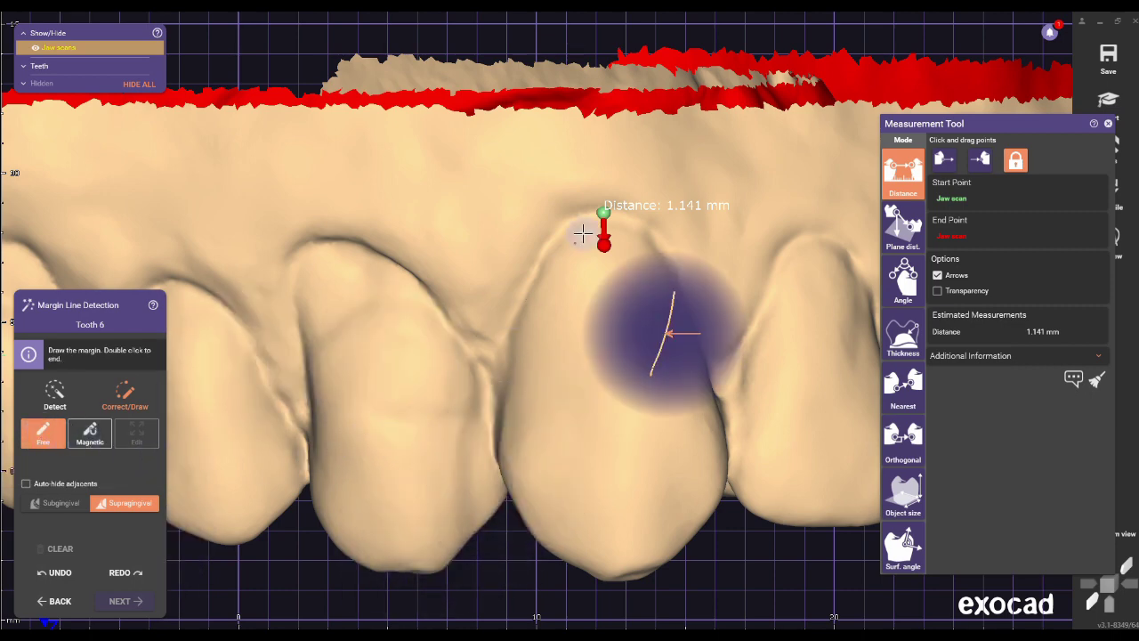
pyautogui.moveTo(604, 242); pyautogui.dragTo(592, 247)
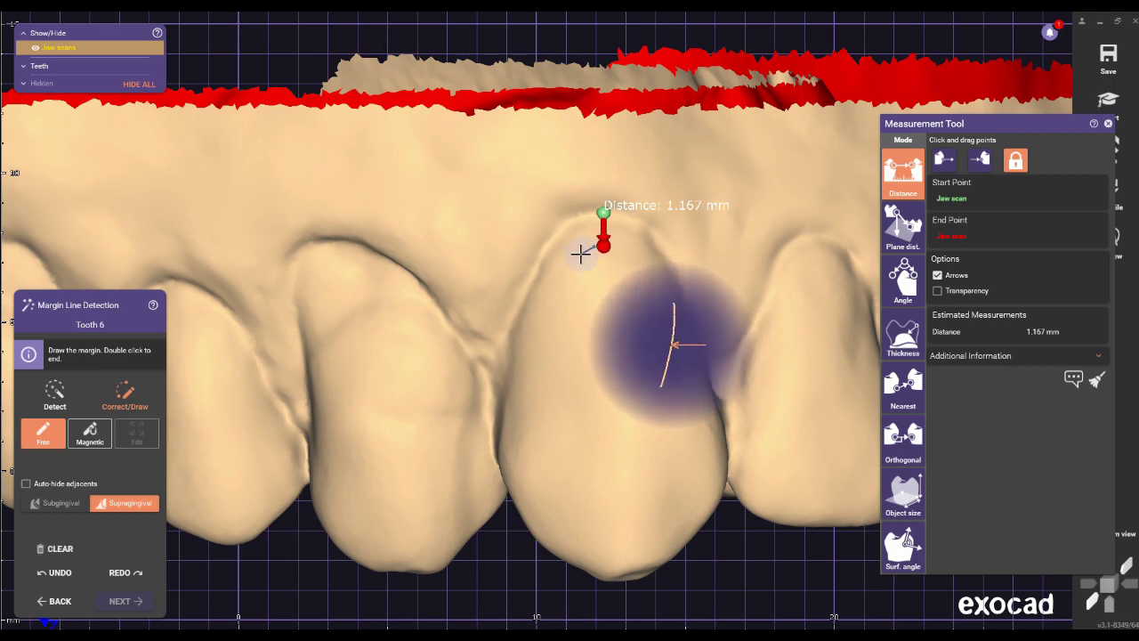
pyautogui.moveTo(579, 254)
pyautogui.mouseDown()
pyautogui.moveTo(554, 267)
pyautogui.moveTo(528, 356)
pyautogui.moveTo(516, 415)
pyautogui.moveTo(531, 496)
pyautogui.moveTo(581, 542)
pyautogui.moveTo(656, 534)
pyautogui.moveTo(701, 485)
pyautogui.moveTo(706, 435)
pyautogui.moveTo(665, 275)
pyautogui.moveTo(632, 247)
pyautogui.moveTo(598, 246)
pyautogui.mouseUp()
pyautogui.moveTo(620, 206); pyautogui.dragTo(610, 575)
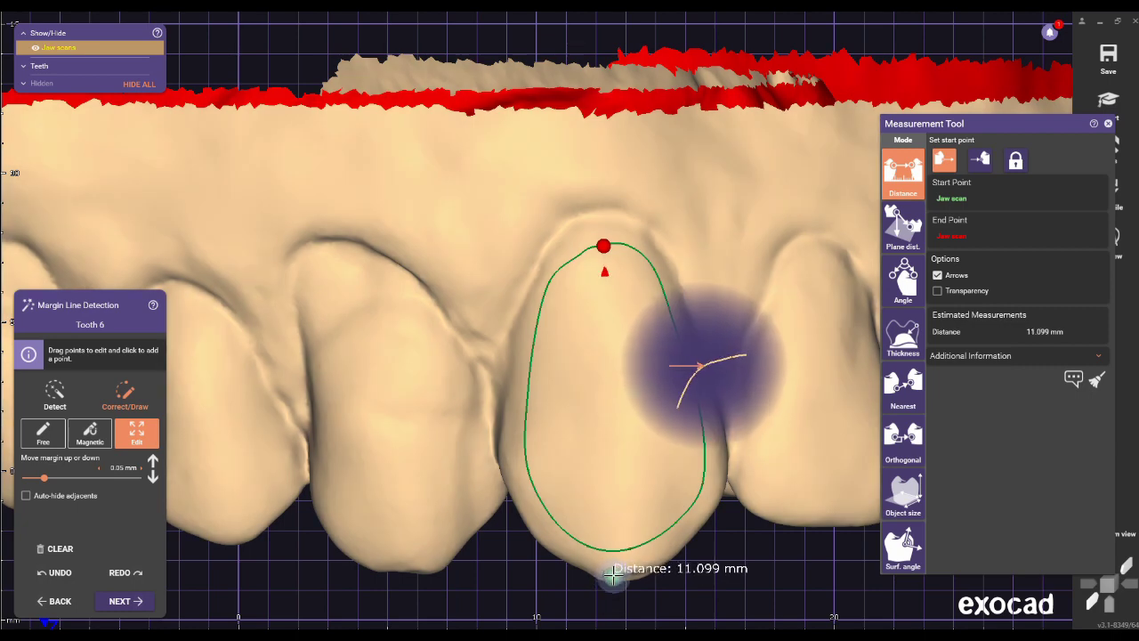
pyautogui.moveTo(605, 247); pyautogui.dragTo(614, 546)
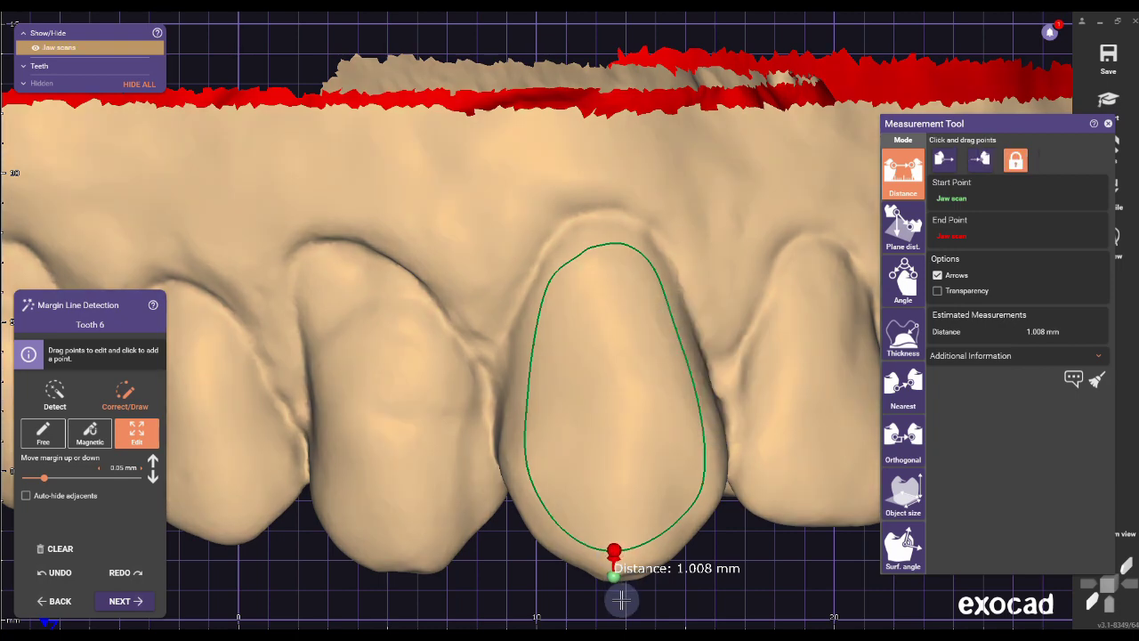
pyautogui.moveTo(614, 576); pyautogui.dragTo(615, 580)
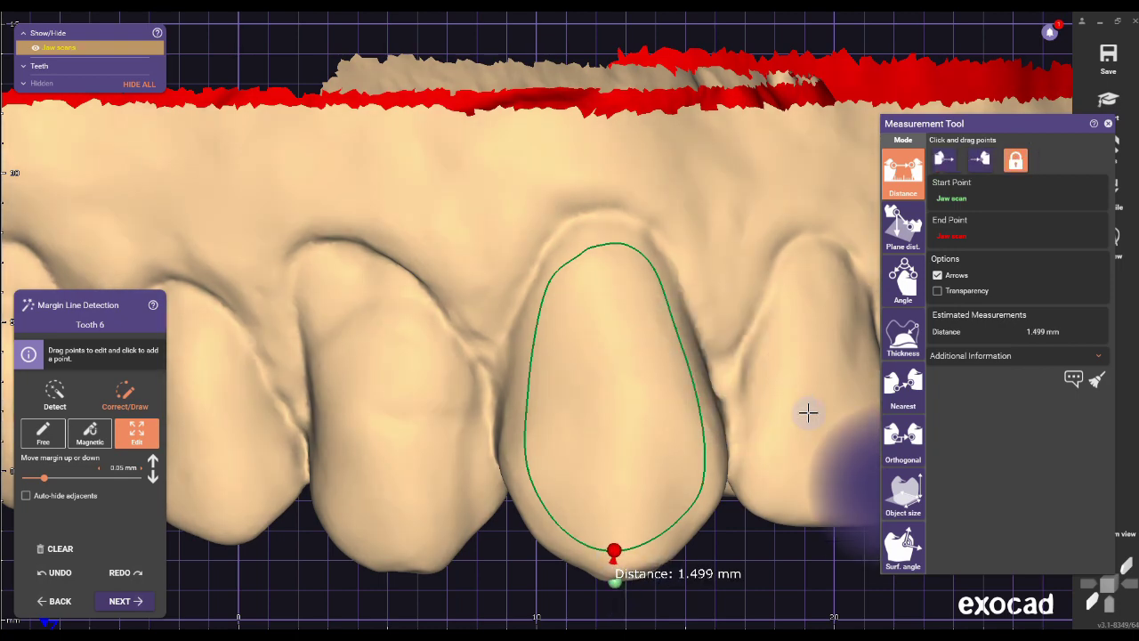
pyautogui.click(1106, 123)
# - Refine tooth 6's margin line by dragging and adding control points to smooth its curve
pyautogui.scroll(5, 568, 355)
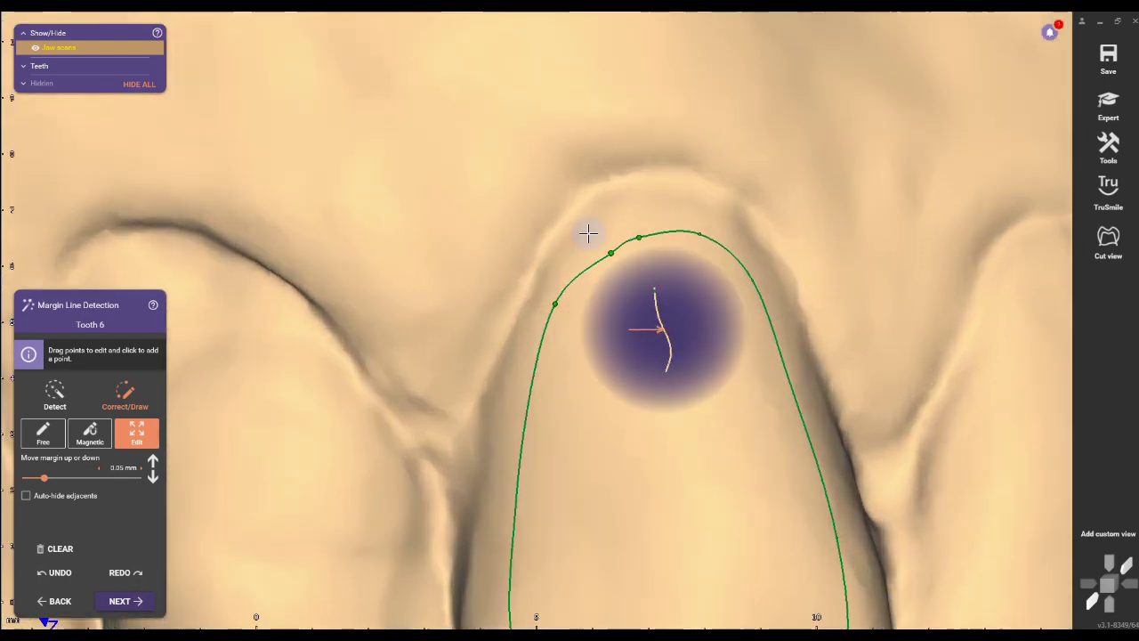
pyautogui.moveTo(555, 305); pyautogui.dragTo(564, 305)
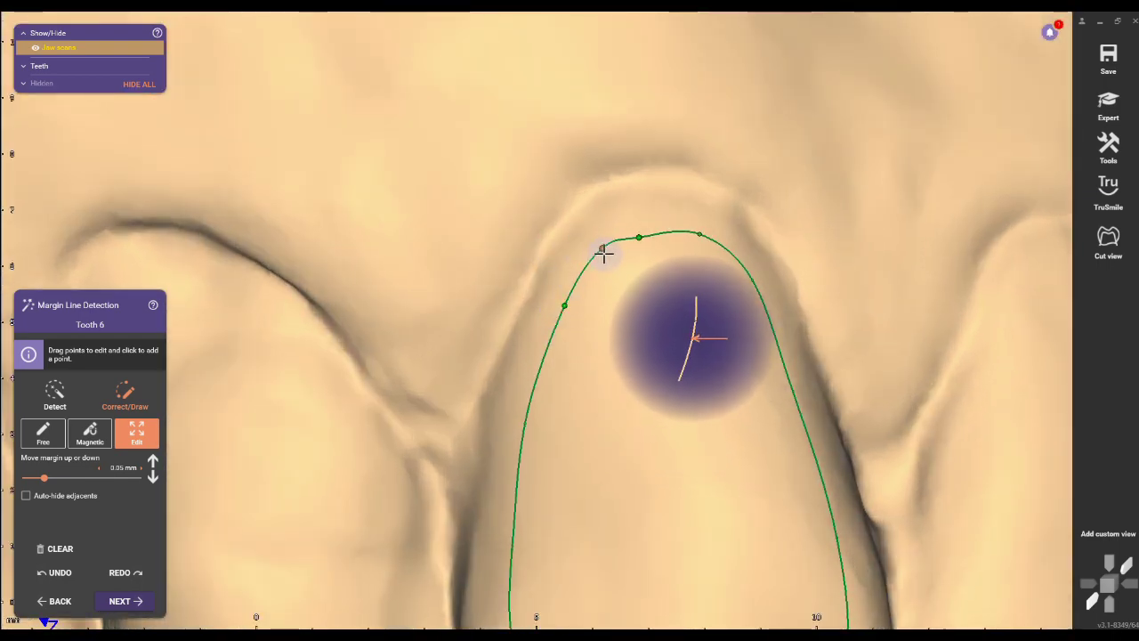
pyautogui.moveTo(643, 236); pyautogui.dragTo(653, 231)
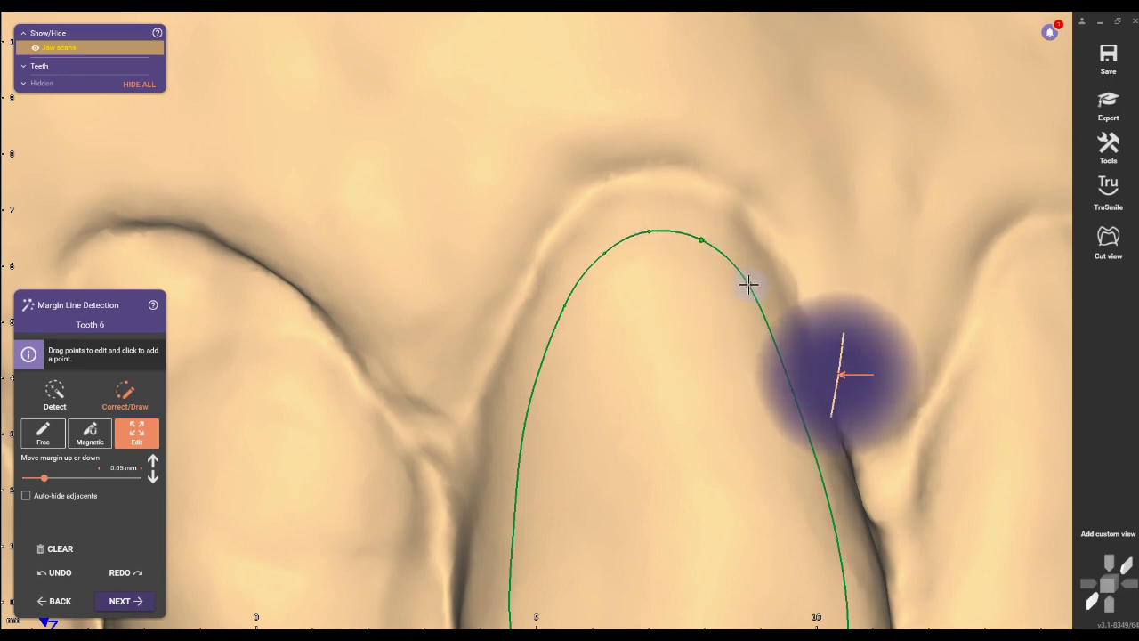
pyautogui.click(700, 239)
pyautogui.moveTo(649, 233); pyautogui.dragTo(704, 246)
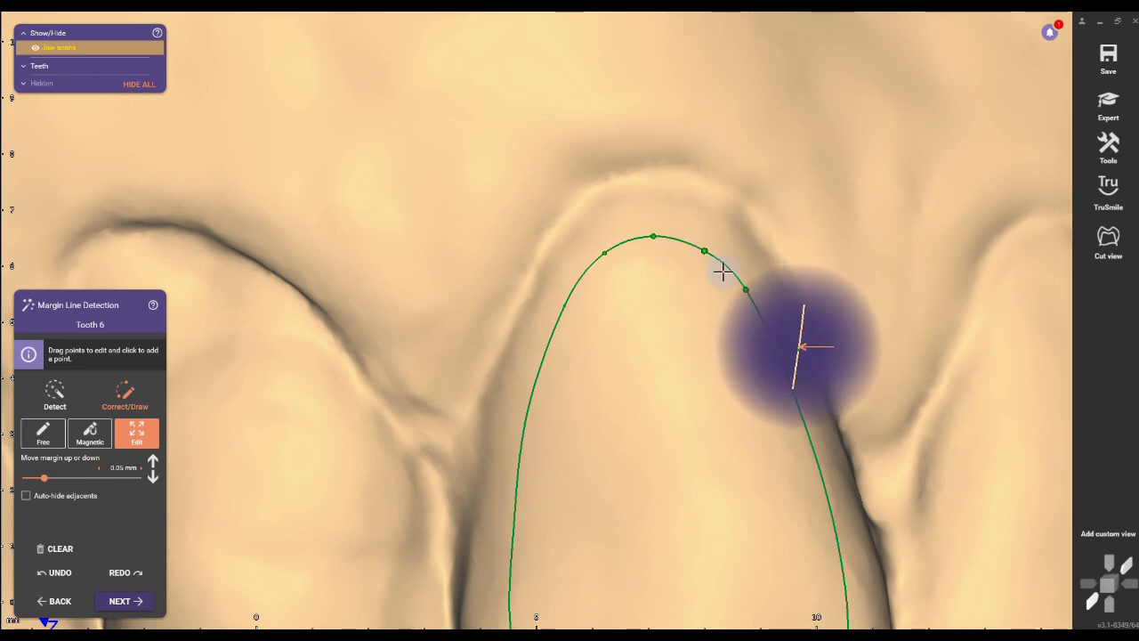
pyautogui.moveTo(604, 253); pyautogui.dragTo(605, 256)
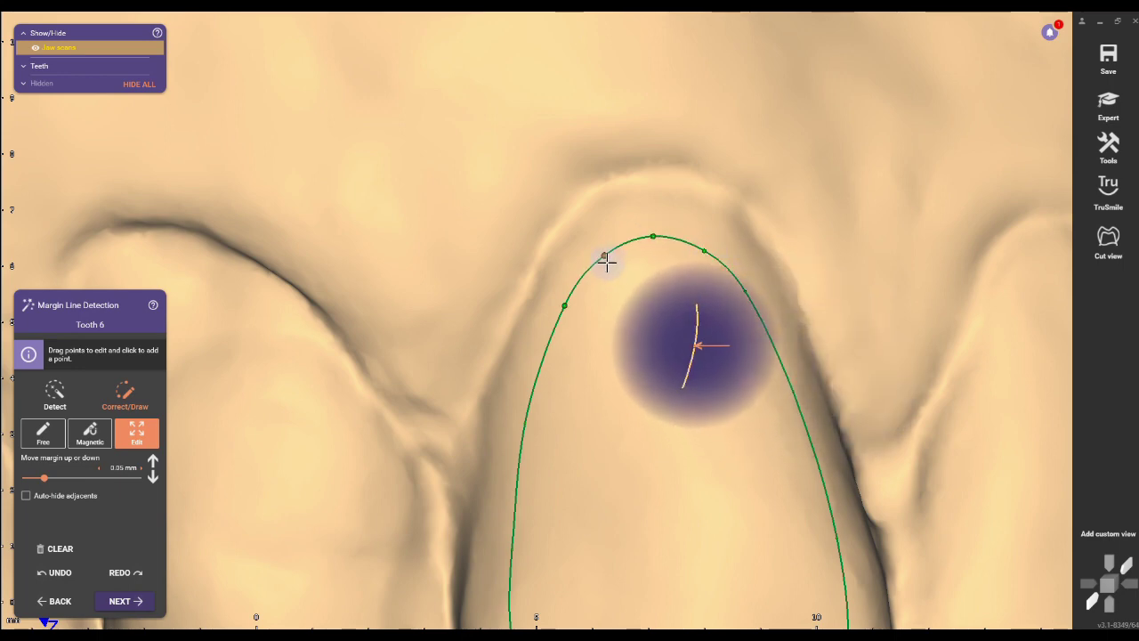
pyautogui.scroll(-3, 571, 306)
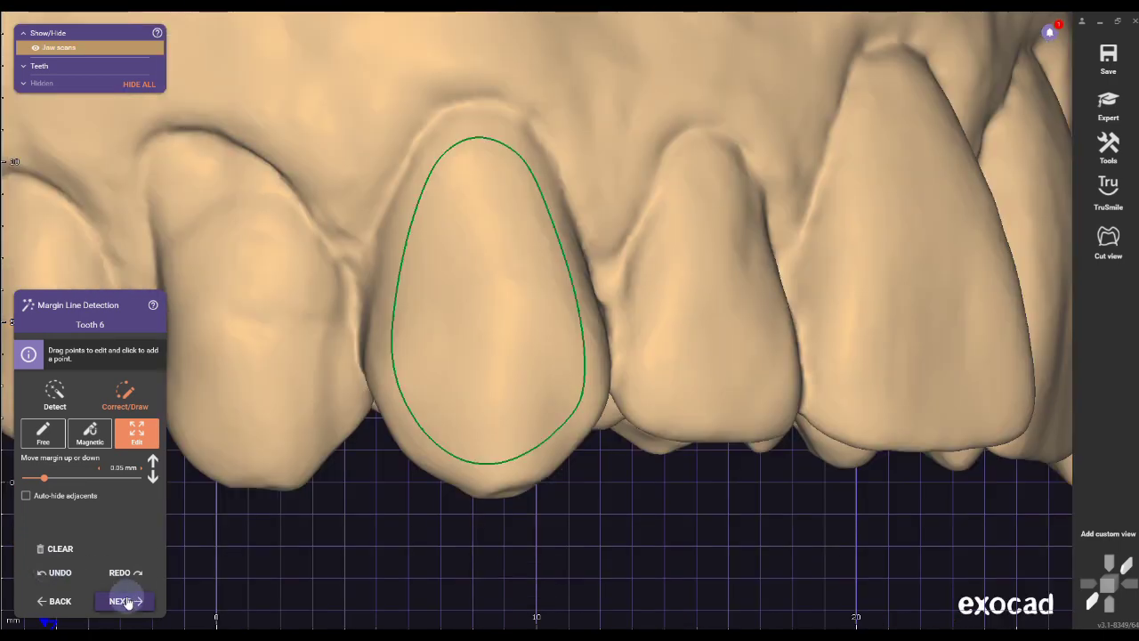
# - Accept tooth 6's margin, finish the remaining margins, and accept the crown bottom settings
pyautogui.click(169, 598)
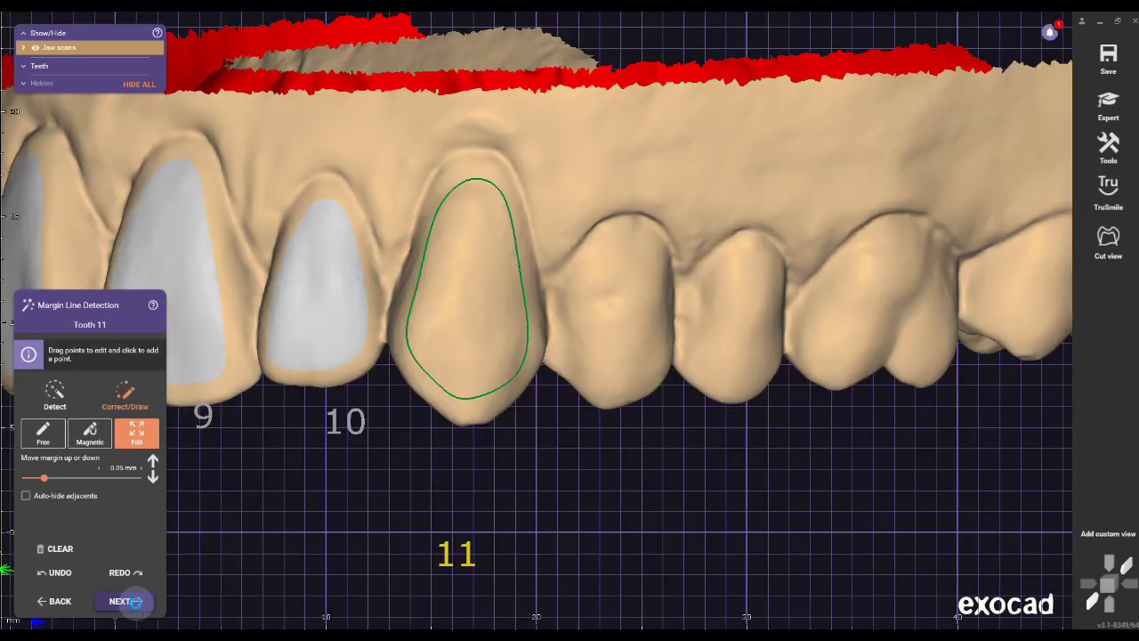
pyautogui.click(125, 601)
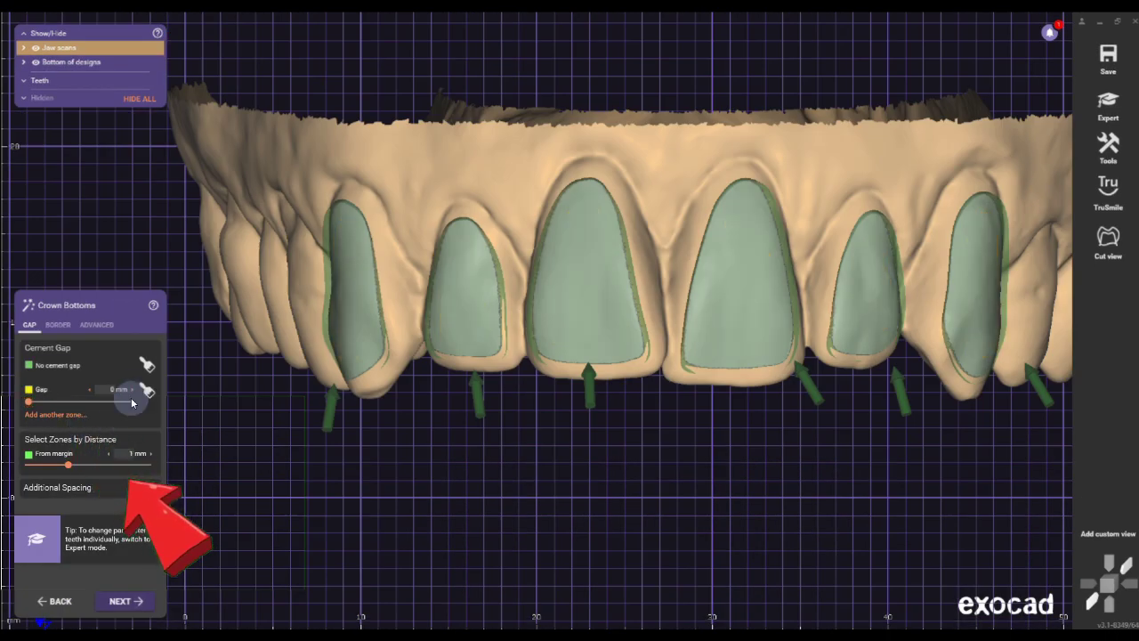
pyautogui.click(134, 602)
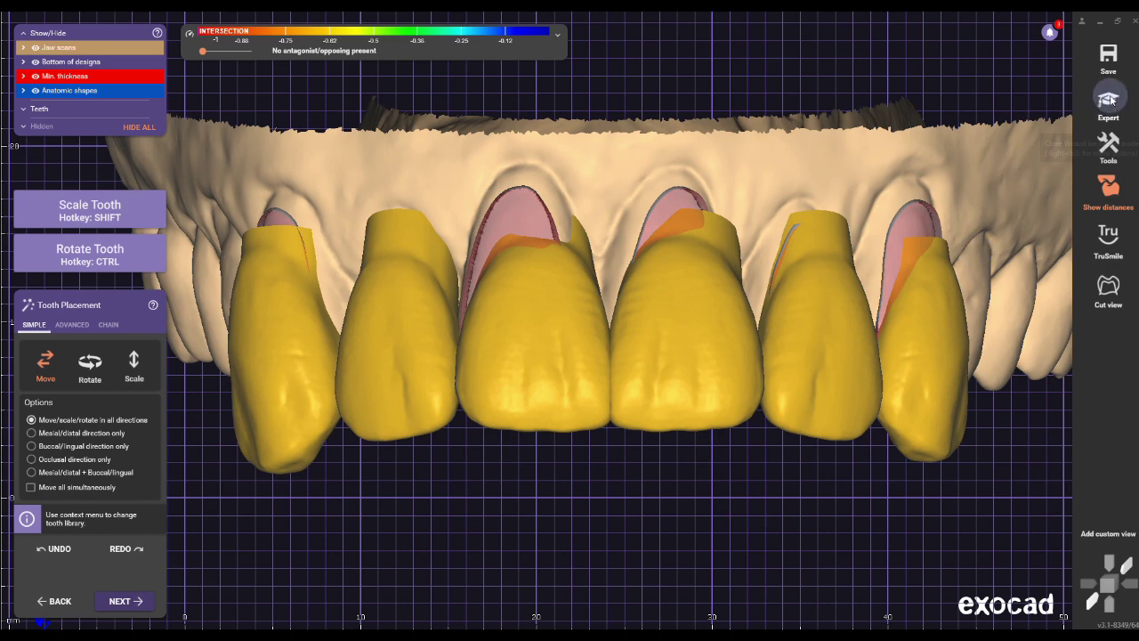
# - Switch to expert mode and start the Insertion Direction tool
pyautogui.click(1109, 100)
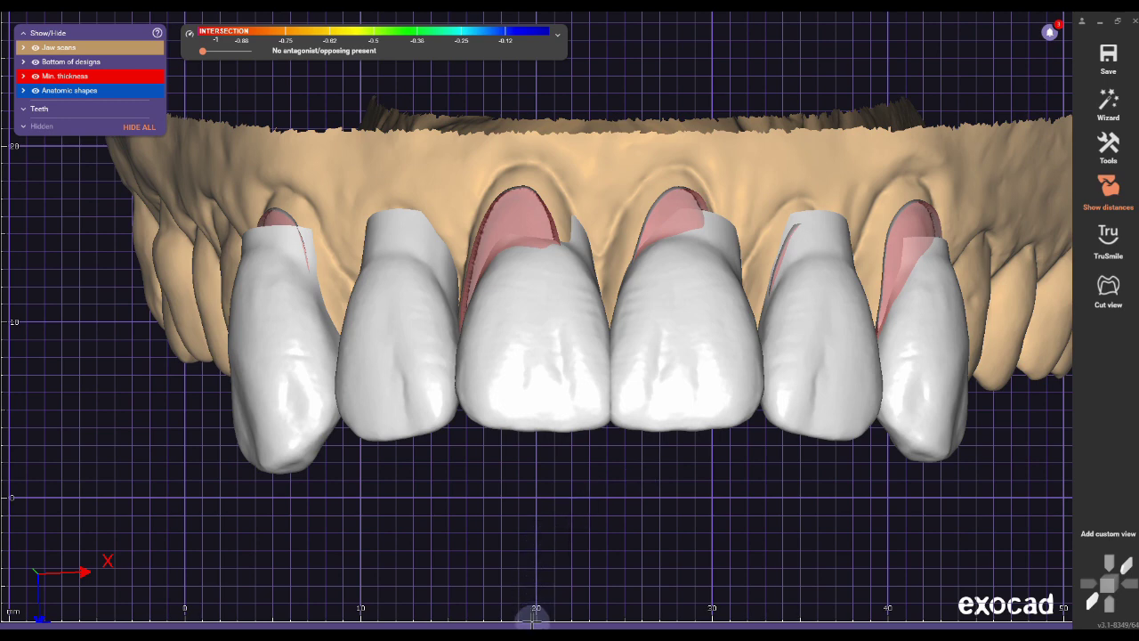
pyautogui.moveTo(532, 620)
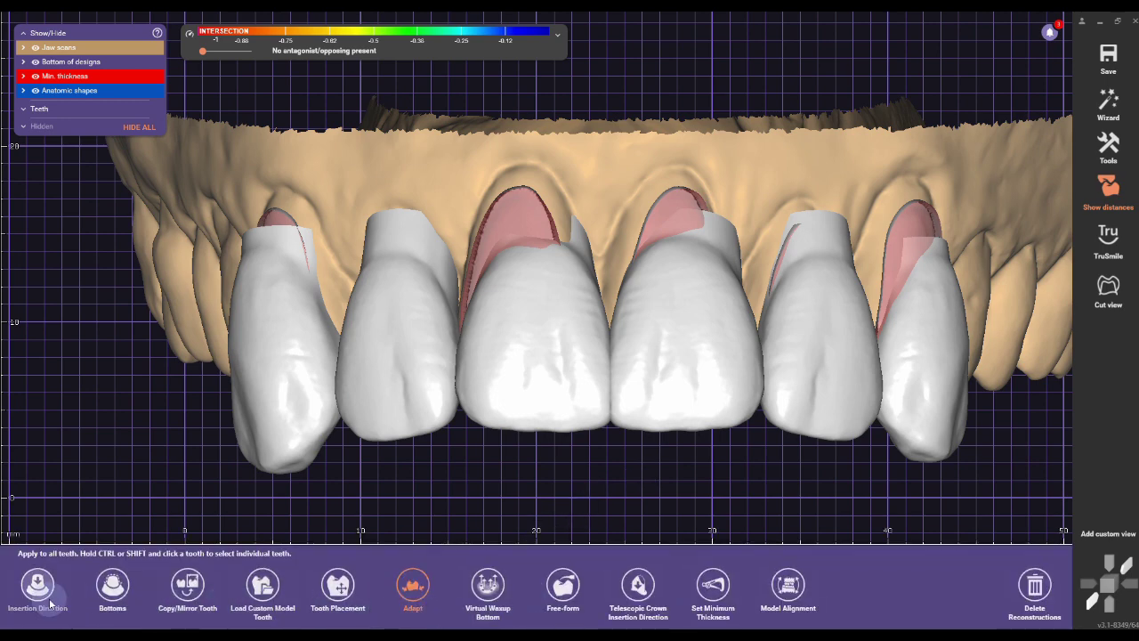
pyautogui.click(37, 586)
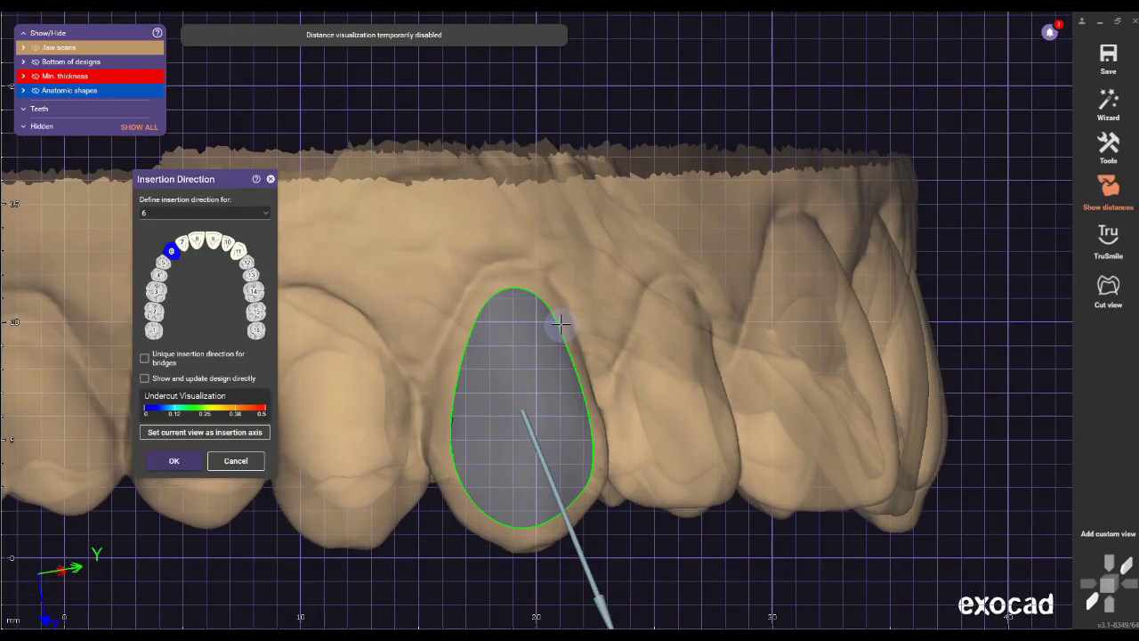
# - Align the insertion axes of teeth 6, 7 and 11 with the current frontal view
pyautogui.moveTo(560, 324); pyautogui.dragTo(443, 355, button='right')
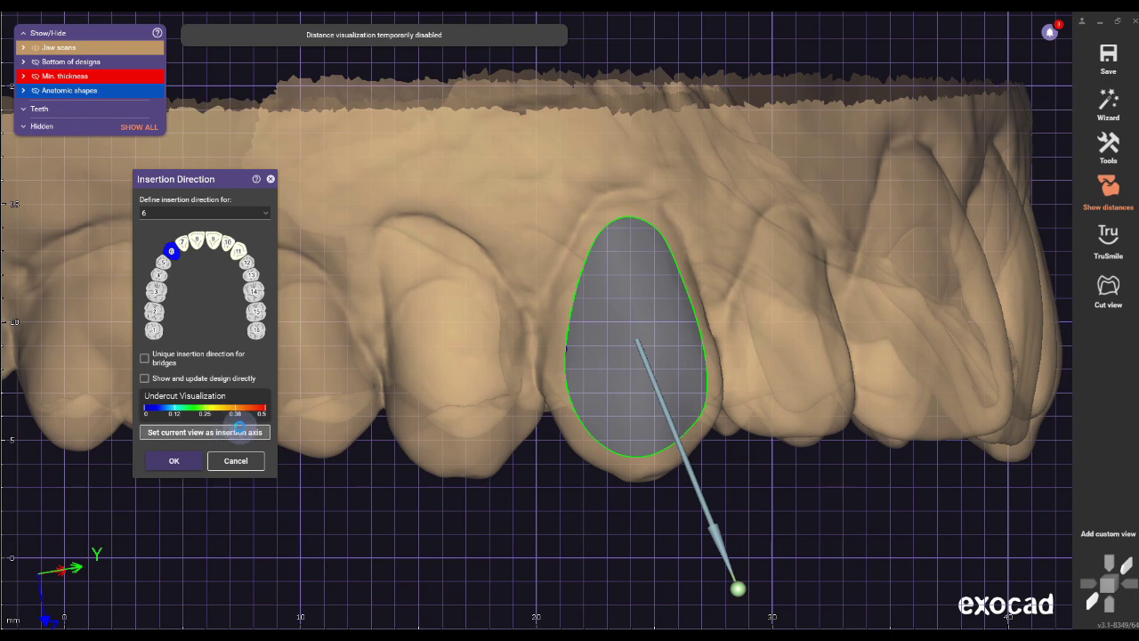
pyautogui.click(549, 358)
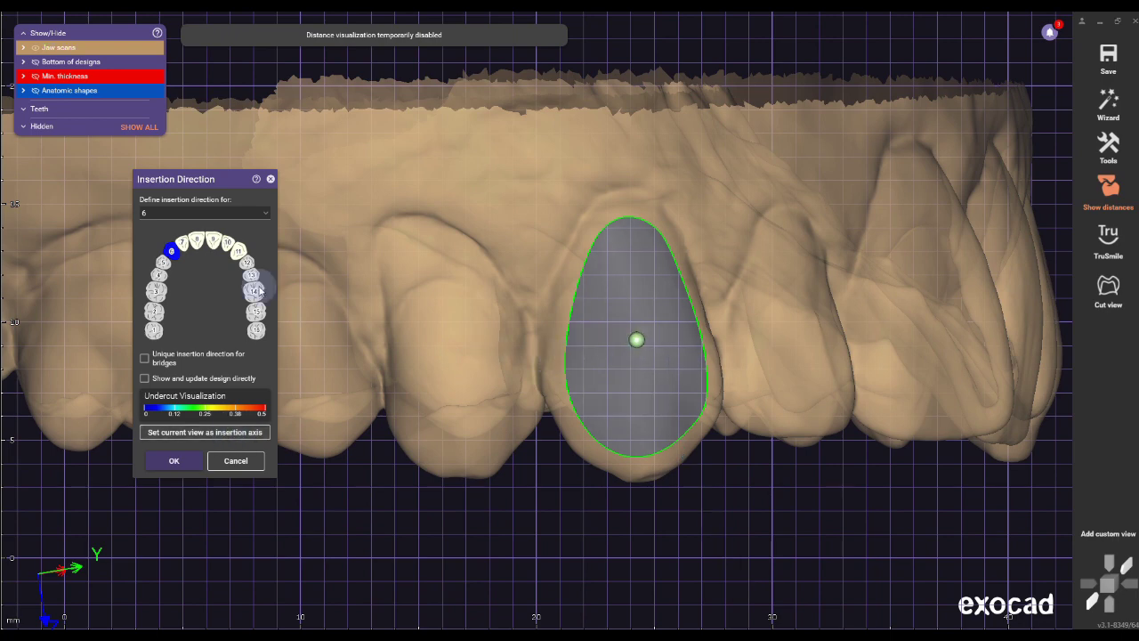
pyautogui.click(267, 215)
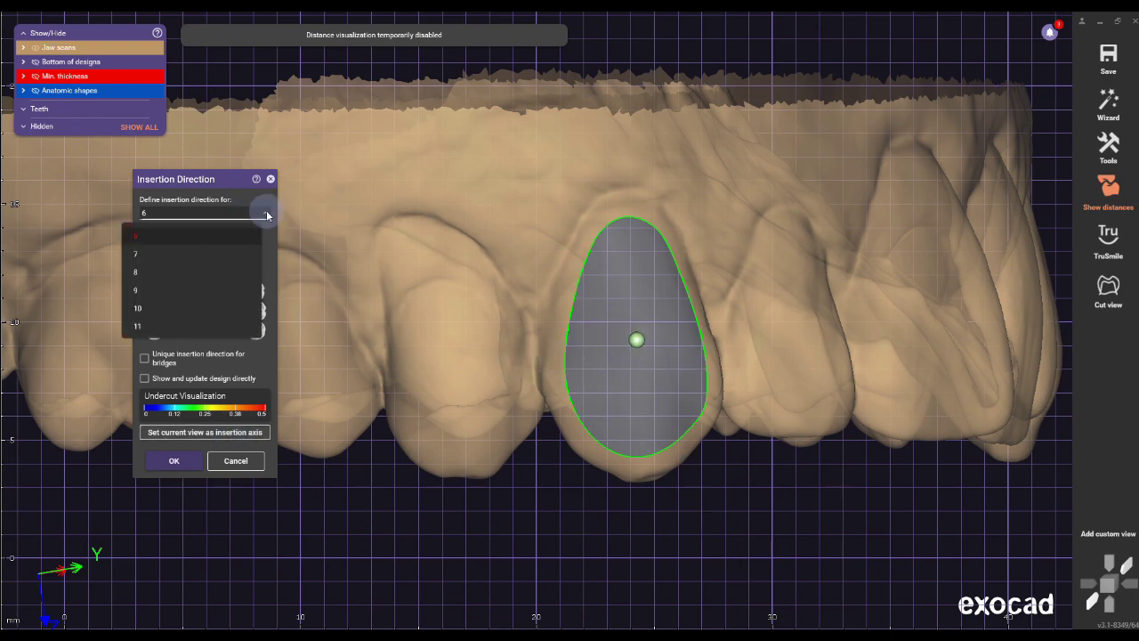
pyautogui.click(146, 253)
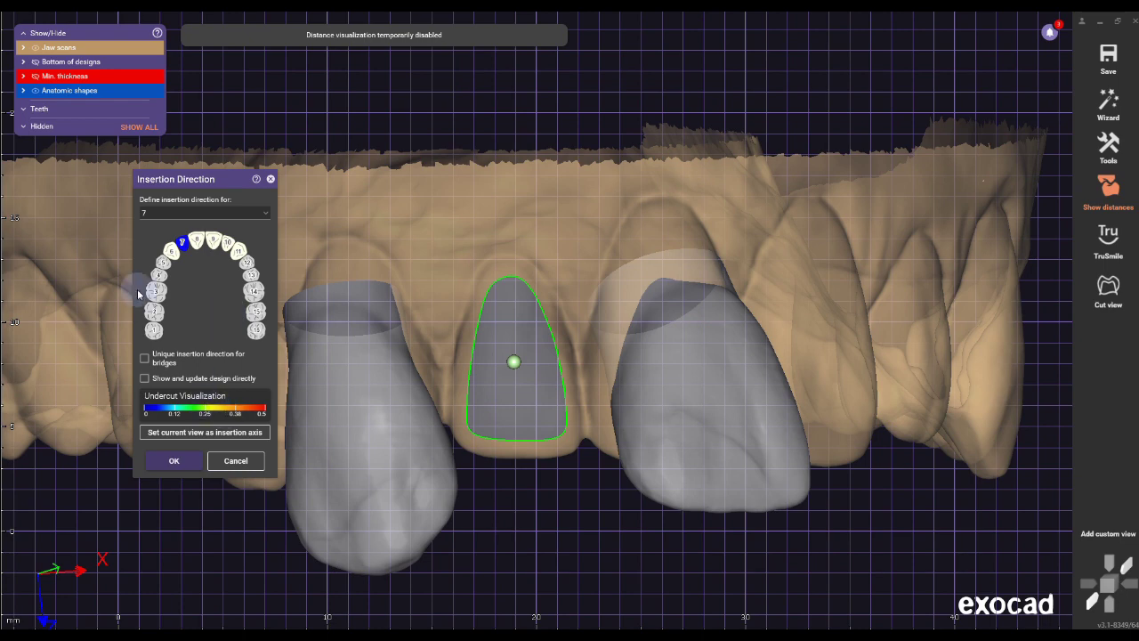
pyautogui.click(177, 213)
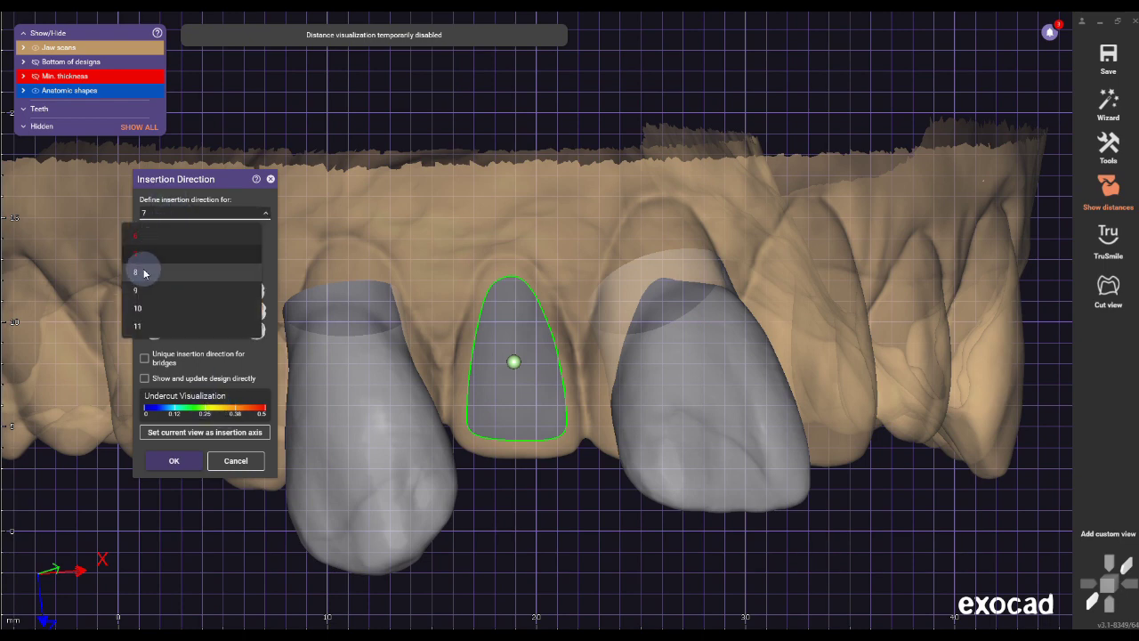
pyautogui.press('Down')
pyautogui.press('Down')
pyautogui.press('Down')
pyautogui.press('Down')
pyautogui.press('Return')
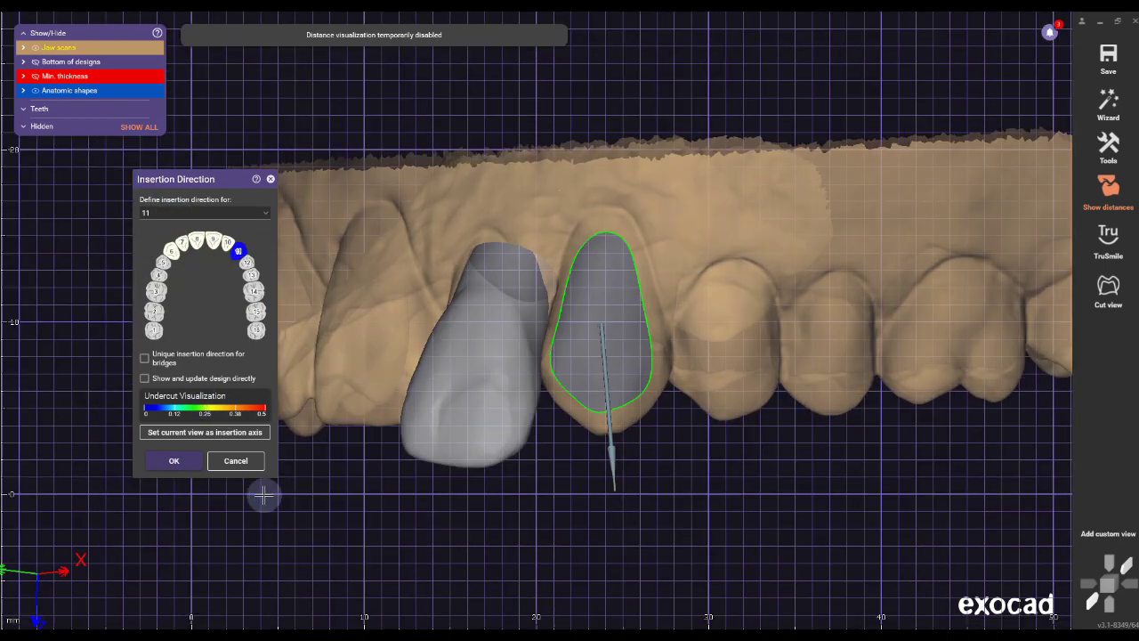
pyautogui.click(241, 436)
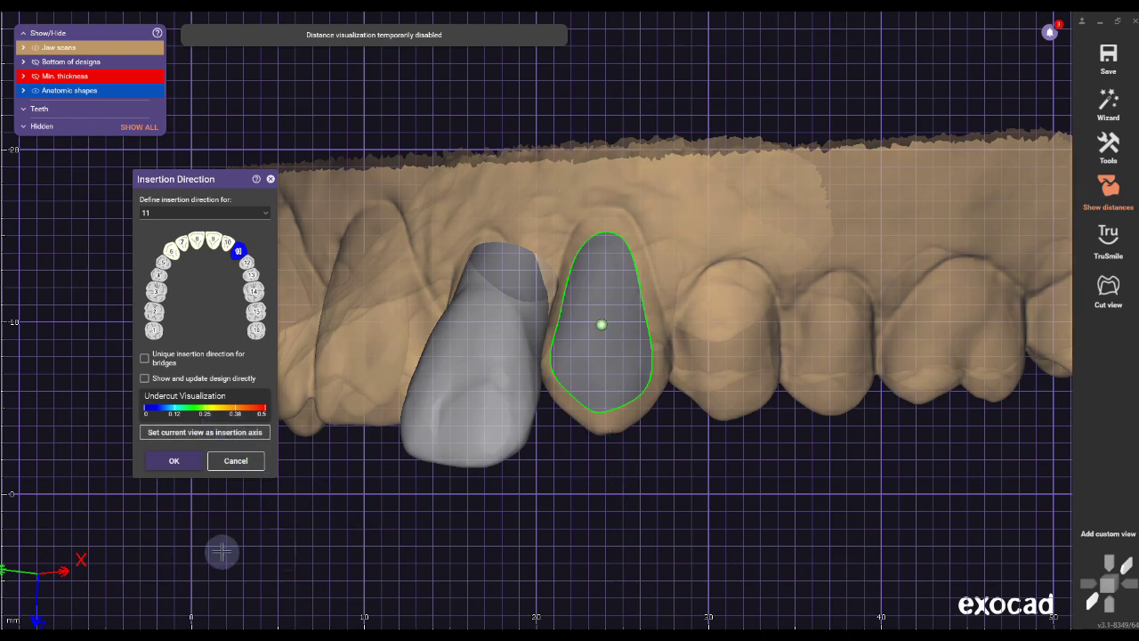
# - Confirm the insertion directions, tilt teeth 6 and 7 with advanced placement, and accept the placement
pyautogui.click(174, 460)
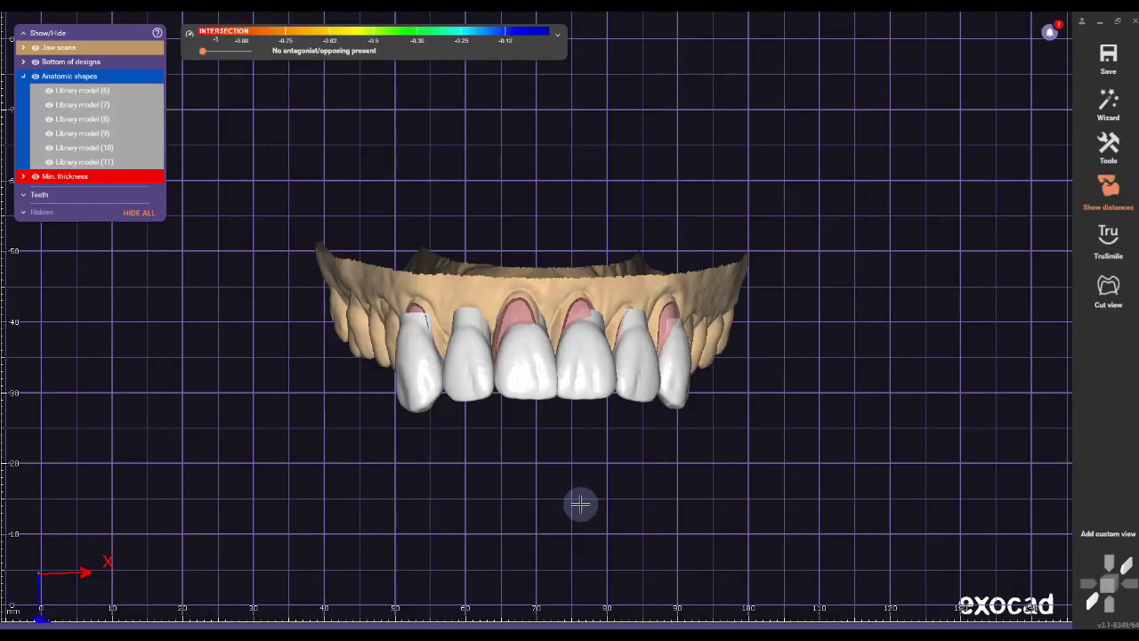
pyautogui.click(1097, 107)
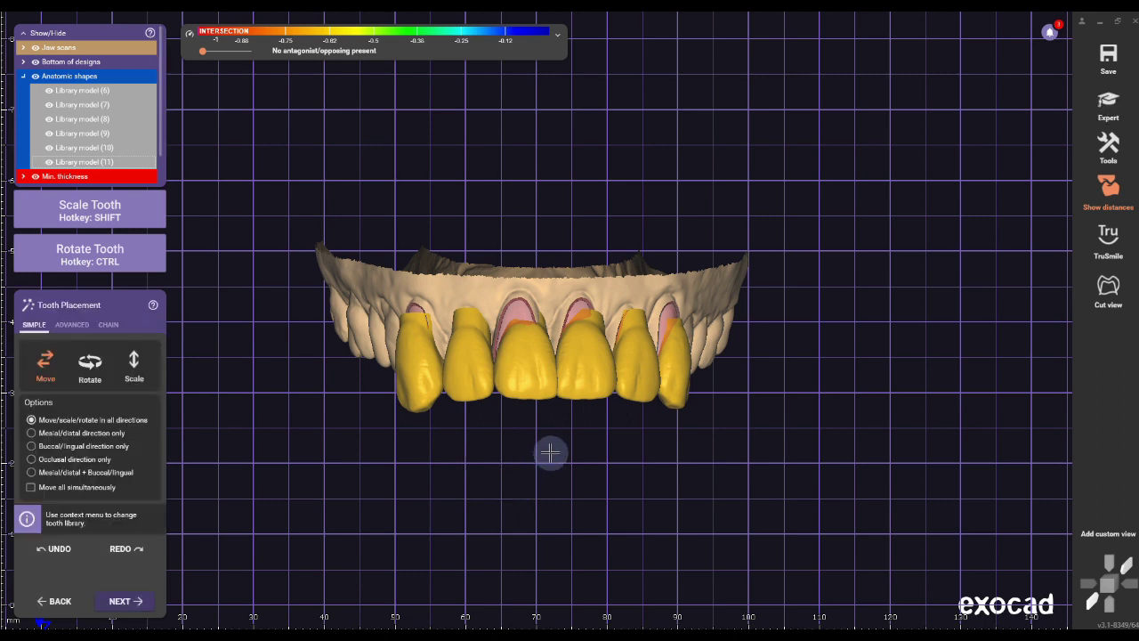
pyautogui.click(72, 325)
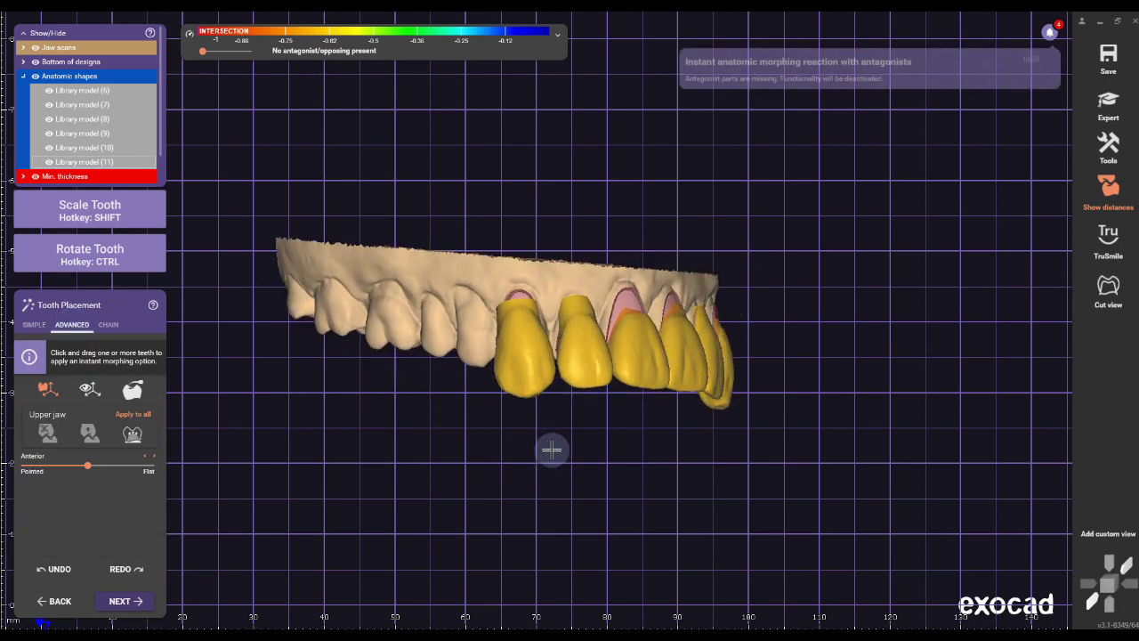
pyautogui.keyDown('ctrl'); pyautogui.moveTo(541, 388); pyautogui.dragTo(541, 356); pyautogui.keyUp('ctrl')
pyautogui.keyDown('ctrl'); pyautogui.moveTo(607, 394); pyautogui.dragTo(602, 356); pyautogui.keyUp('ctrl')
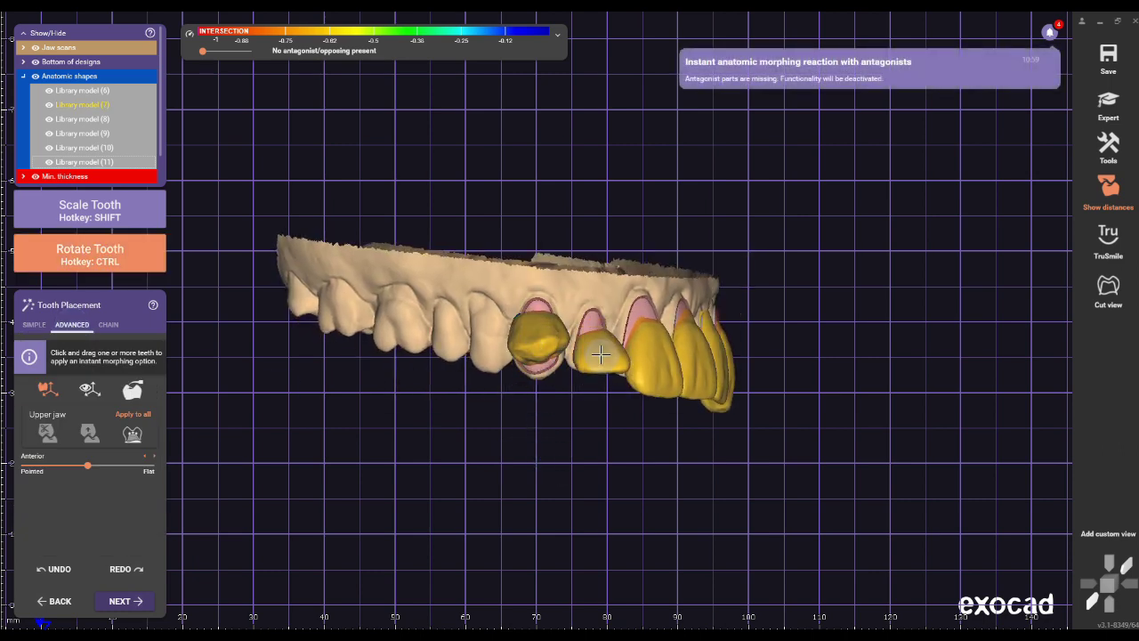
pyautogui.click(125, 600)
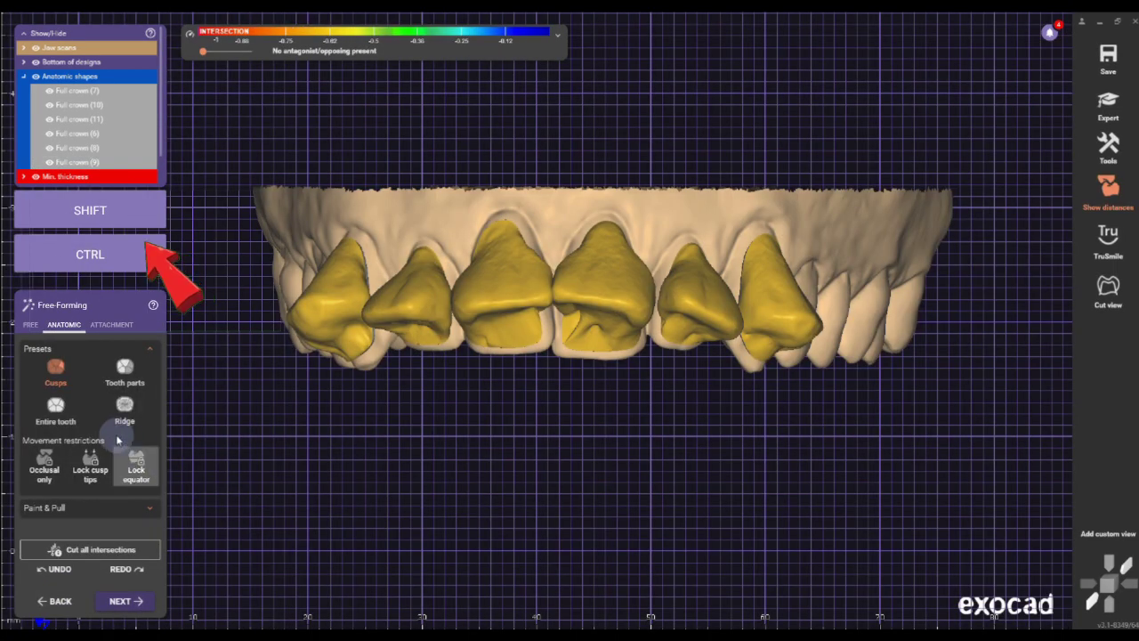
# - Flatten the six front crowns using the Smooth/Flatten brush at maximum strength and size
pyautogui.click(30, 324)
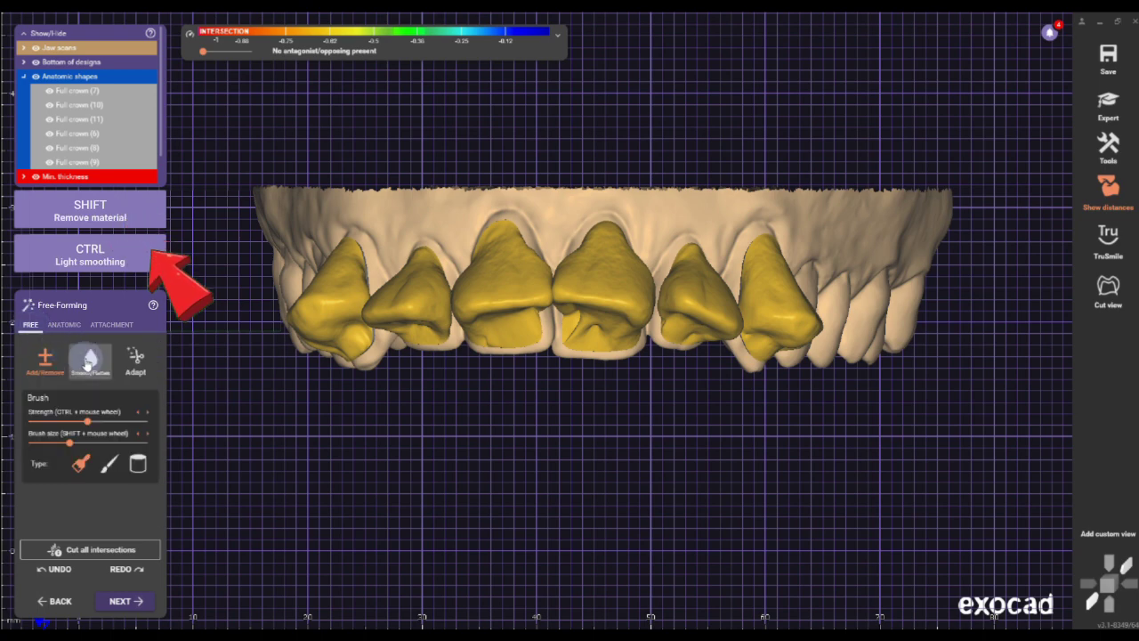
pyautogui.click(88, 359)
pyautogui.moveTo(92, 421); pyautogui.dragTo(144, 421)
pyautogui.moveTo(70, 442); pyautogui.dragTo(144, 442)
pyautogui.press('shift')
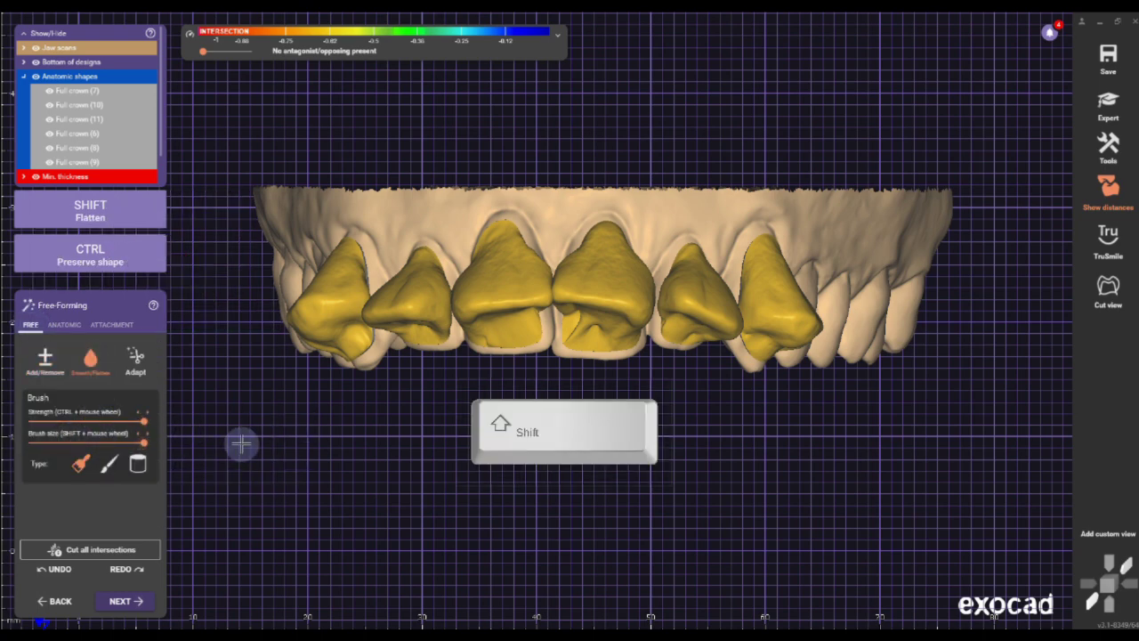
pyautogui.click(90, 207)
pyautogui.moveTo(617, 366)
pyautogui.keyDown('shift'); pyautogui.mouseDown()
pyautogui.moveTo(613, 273)
pyautogui.moveTo(590, 284)
pyautogui.moveTo(564, 248)
pyautogui.moveTo(549, 275)
pyautogui.moveTo(572, 310)
pyautogui.moveTo(618, 306)
pyautogui.moveTo(626, 300)
pyautogui.moveTo(555, 276)
pyautogui.moveTo(567, 266)
pyautogui.moveTo(573, 290)
pyautogui.moveTo(572, 269)
pyautogui.moveTo(593, 252)
pyautogui.moveTo(629, 303)
pyautogui.moveTo(640, 285)
pyautogui.moveTo(646, 310)
pyautogui.moveTo(573, 278)
pyautogui.moveTo(587, 260)
pyautogui.moveTo(621, 294)
pyautogui.mouseUp(); pyautogui.keyUp('shift')
pyautogui.moveTo(621, 295)
pyautogui.mouseDown(button='right')
pyautogui.moveTo(611, 302)
pyautogui.moveTo(554, 283)
pyautogui.mouseUp(button='right')
pyautogui.moveTo(553, 283)
pyautogui.keyDown('shift'); pyautogui.mouseDown()
pyautogui.moveTo(512, 317)
pyautogui.moveTo(536, 258)
pyautogui.mouseUp(); pyautogui.keyUp('shift')
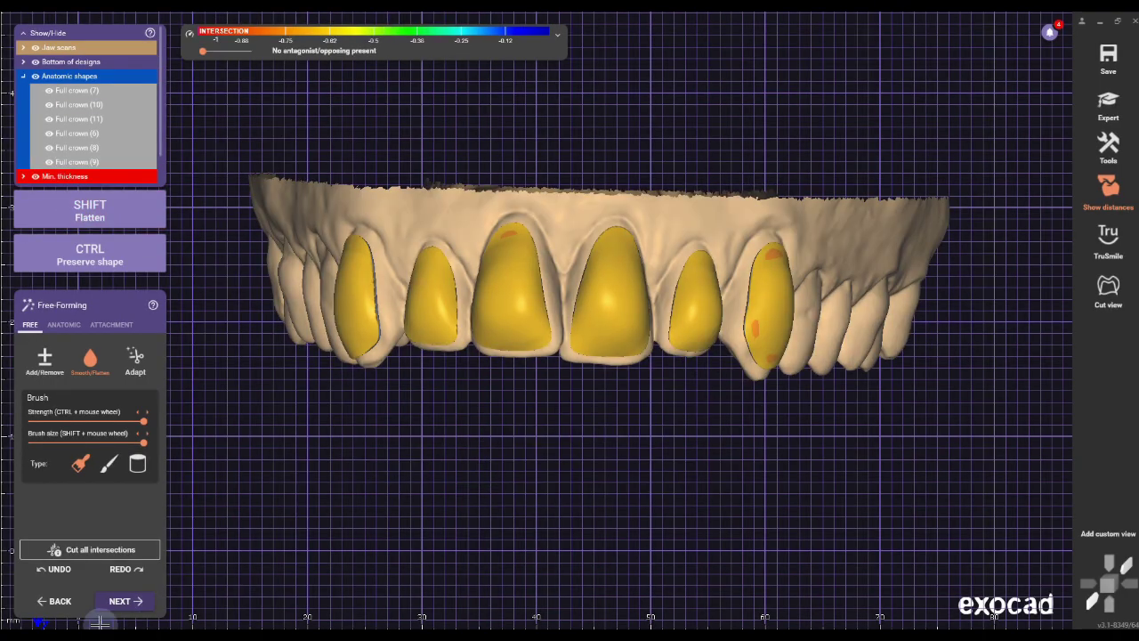
pyautogui.click(436, 284)
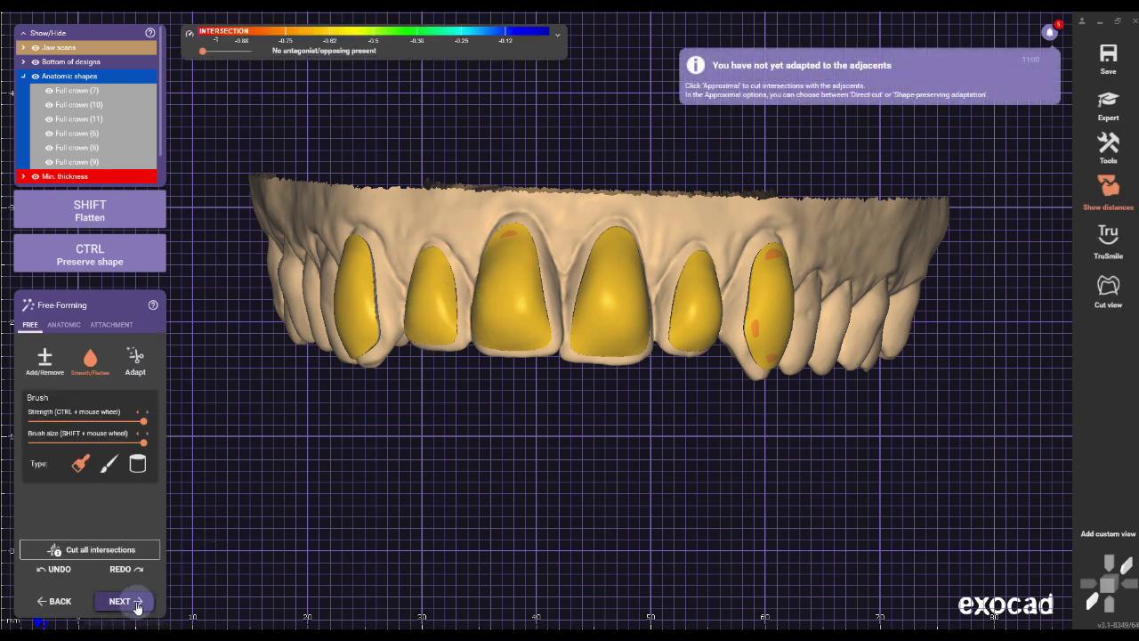
# - Turn off uniform insertion direction and set separate insertion axes for teeth 7, 8 and 11
pyautogui.click(136, 601)
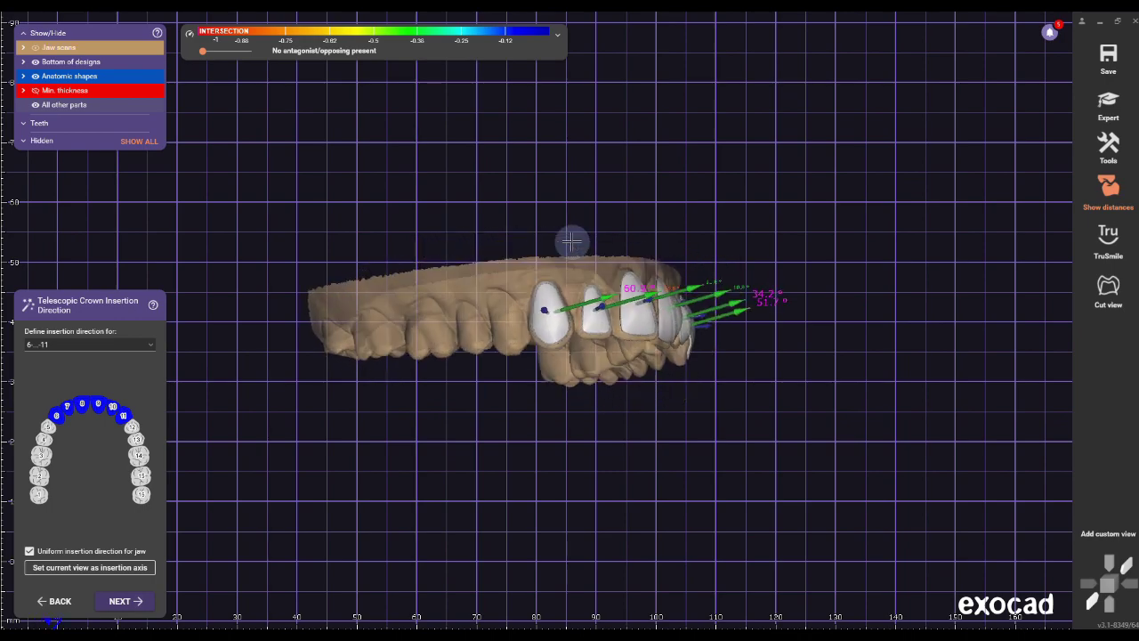
pyautogui.scroll(3, 572, 276)
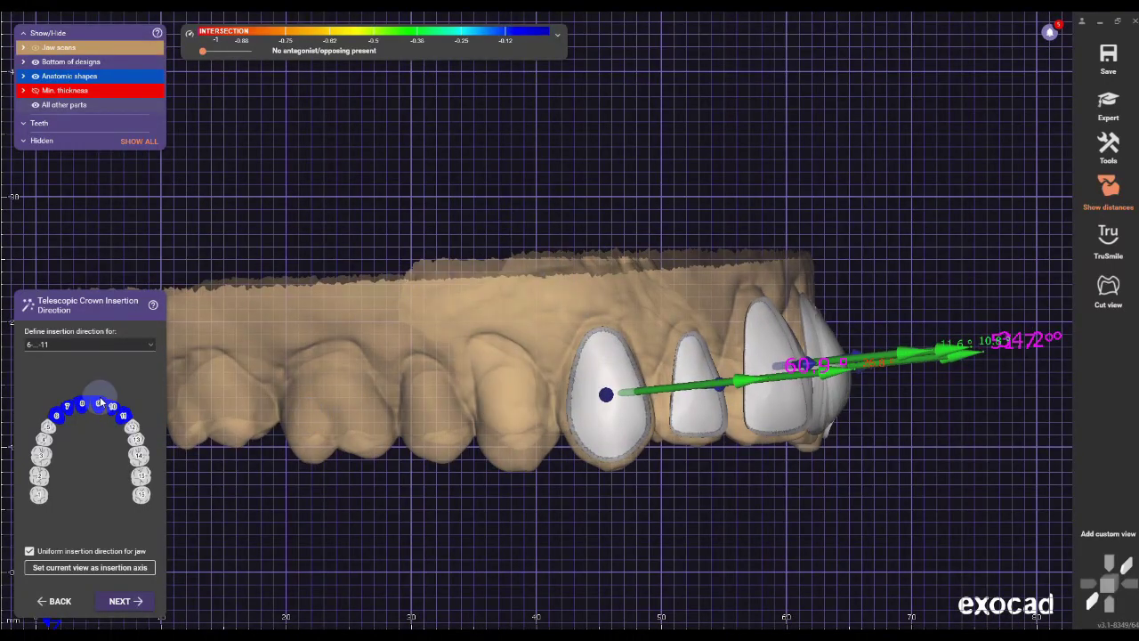
pyautogui.click(98, 346)
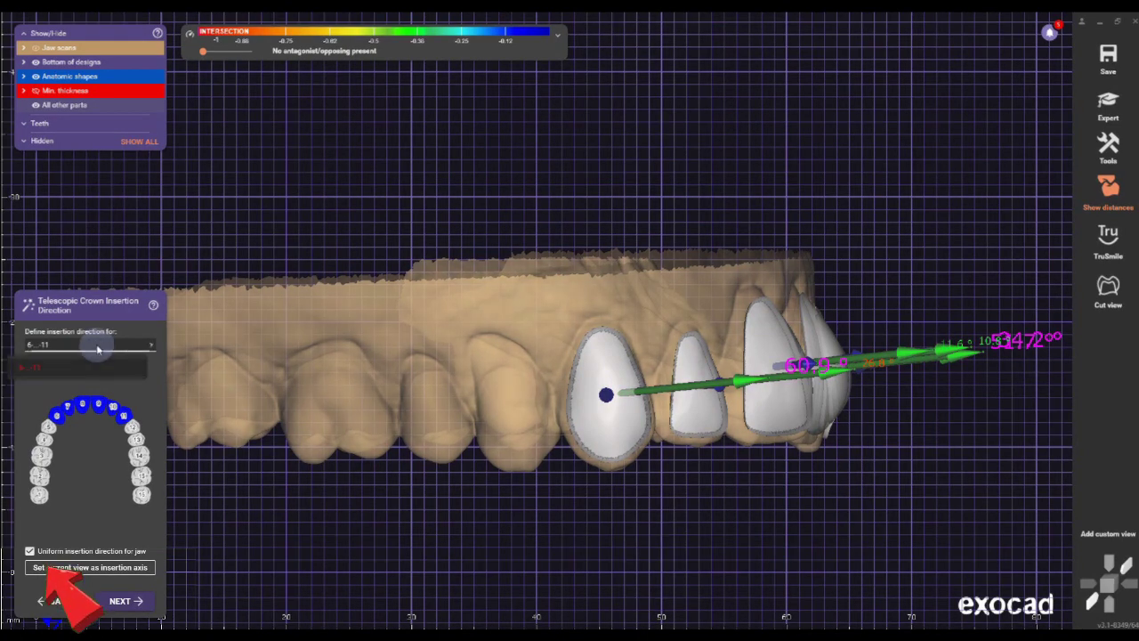
pyautogui.click(30, 551)
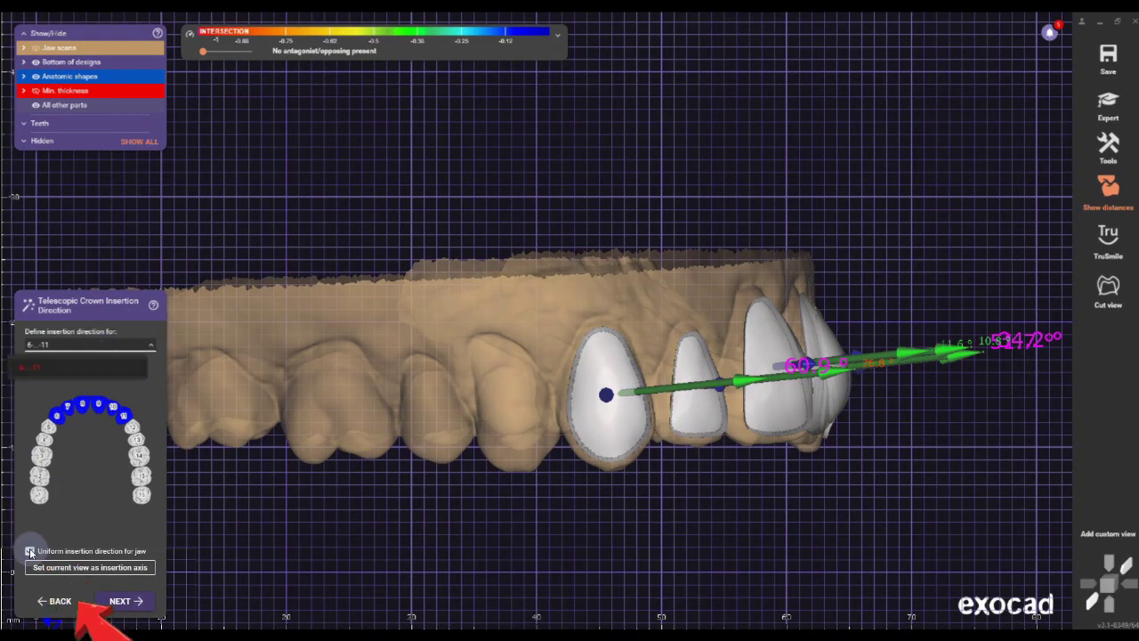
pyautogui.click(30, 552)
pyautogui.click(67, 406)
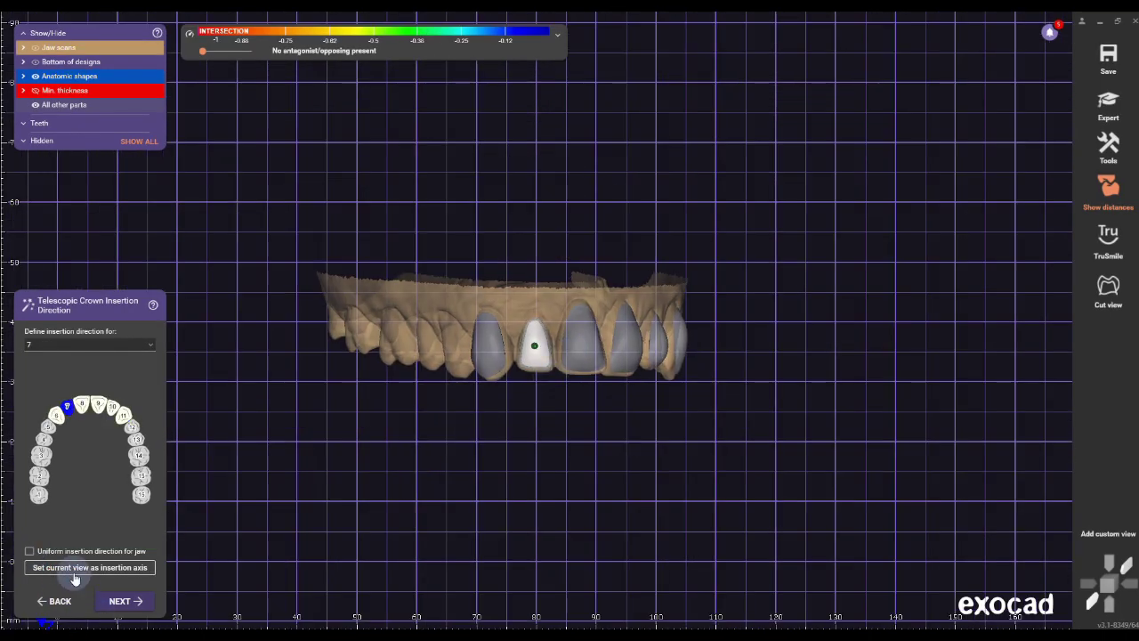
pyautogui.click(75, 350)
pyautogui.click(48, 400)
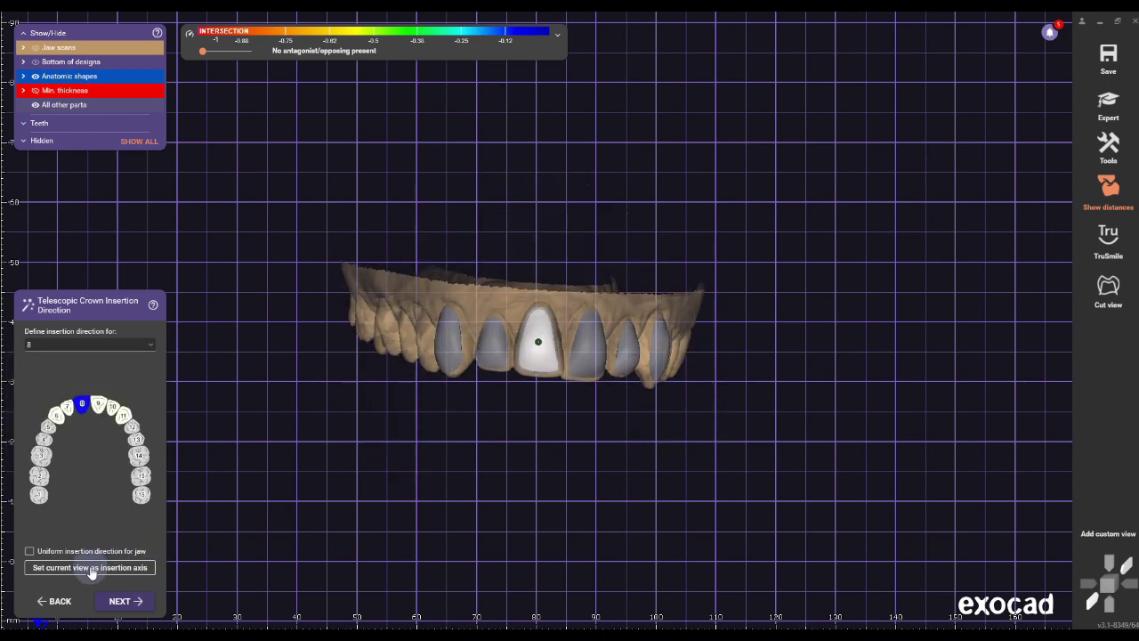
pyautogui.click(123, 560)
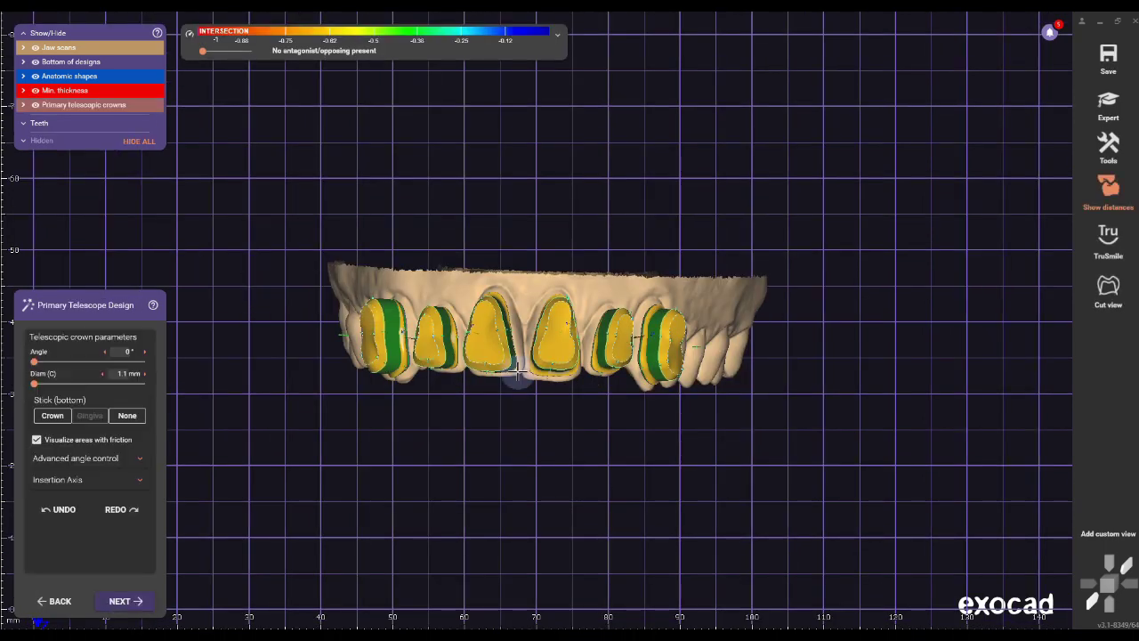
# - Stretch the primary telescope crowns' top edges outward into long cylinders
pyautogui.moveTo(542, 407); pyautogui.dragTo(544, 400, button='right')
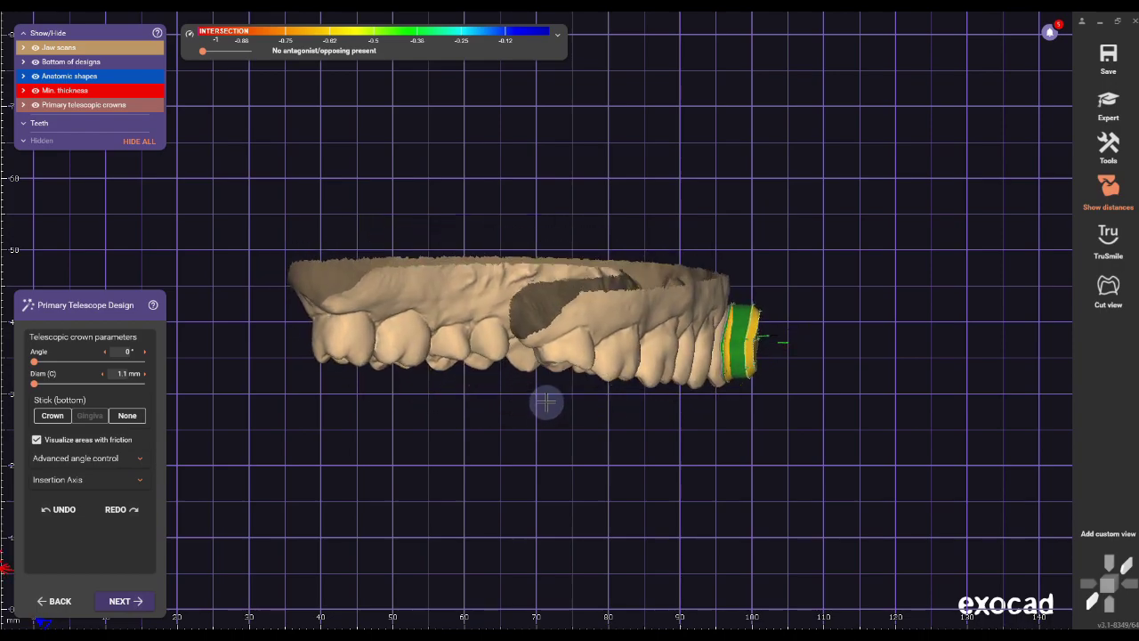
pyautogui.press('ctrl')
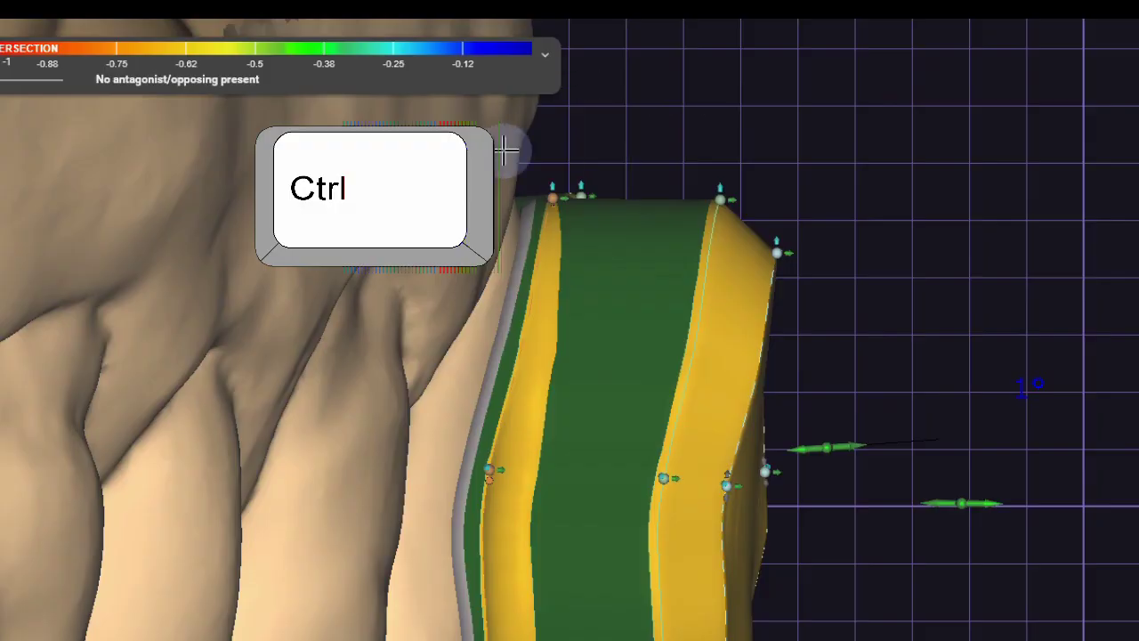
pyautogui.moveTo(570, 196)
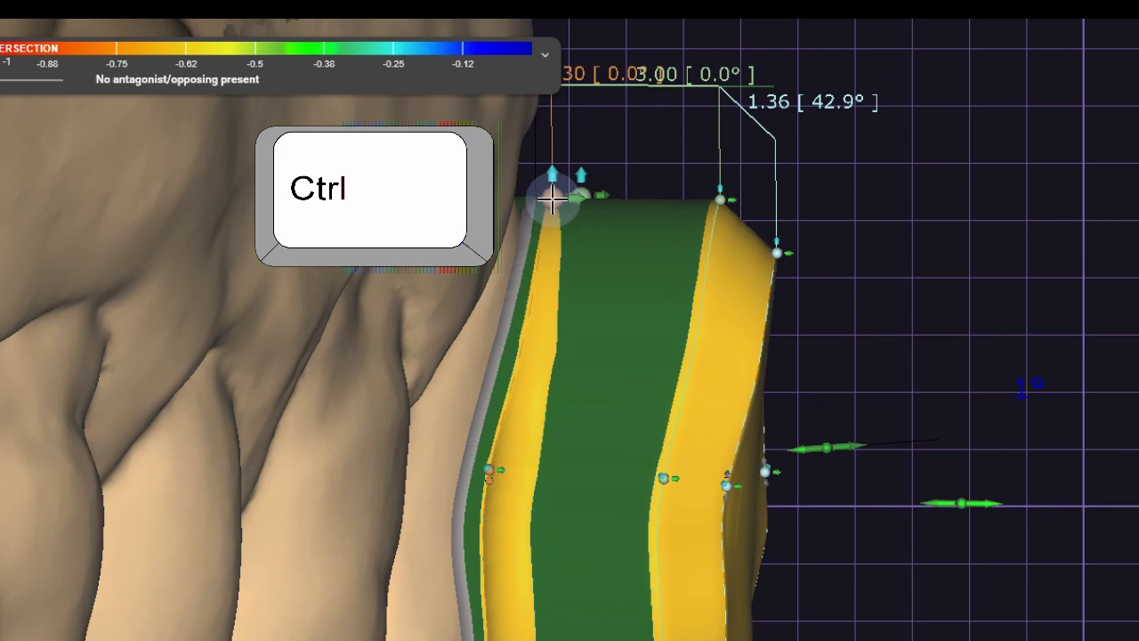
pyautogui.keyDown('ctrl'); pyautogui.moveTo(552, 200); pyautogui.dragTo(1063, 204); pyautogui.keyUp('ctrl')
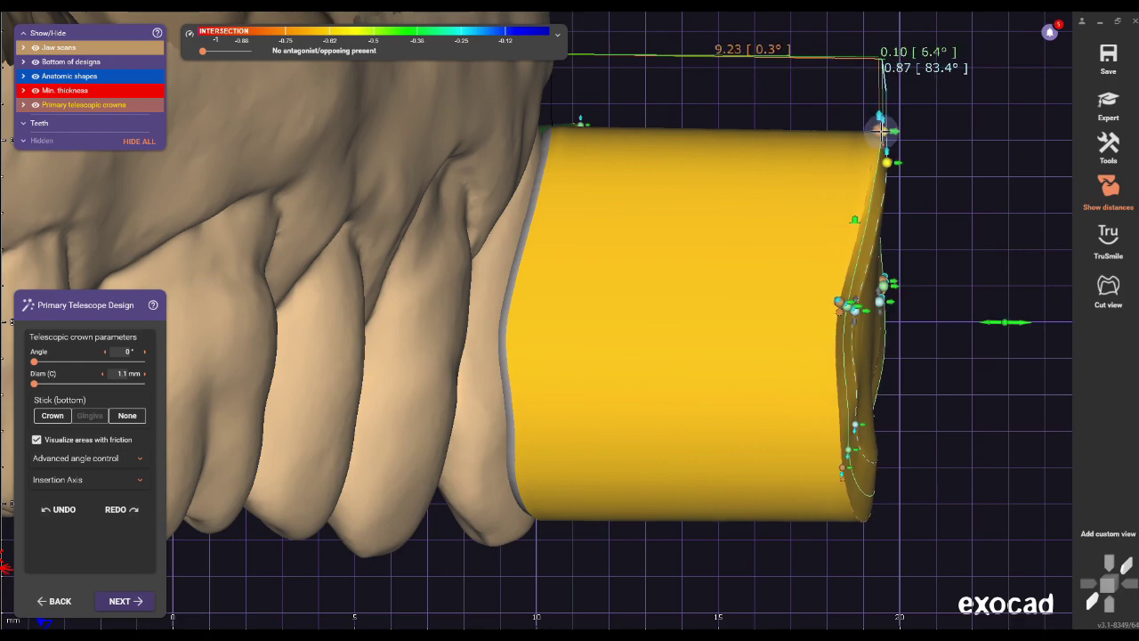
pyautogui.keyDown('ctrl'); pyautogui.moveTo(880, 129); pyautogui.dragTo(890, 122); pyautogui.keyUp('ctrl')
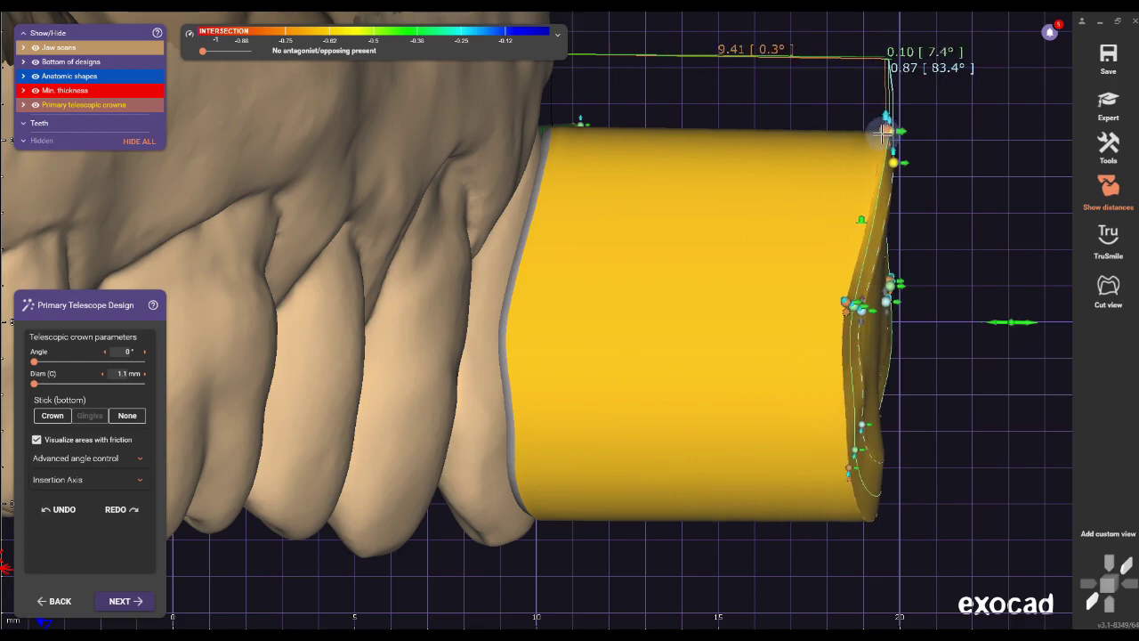
pyautogui.moveTo(722, 135); pyautogui.dragTo(604, 194, button='right')
pyautogui.keyDown('ctrl'); pyautogui.moveTo(604, 194); pyautogui.dragTo(716, 125); pyautogui.keyUp('ctrl')
pyautogui.press('Home')
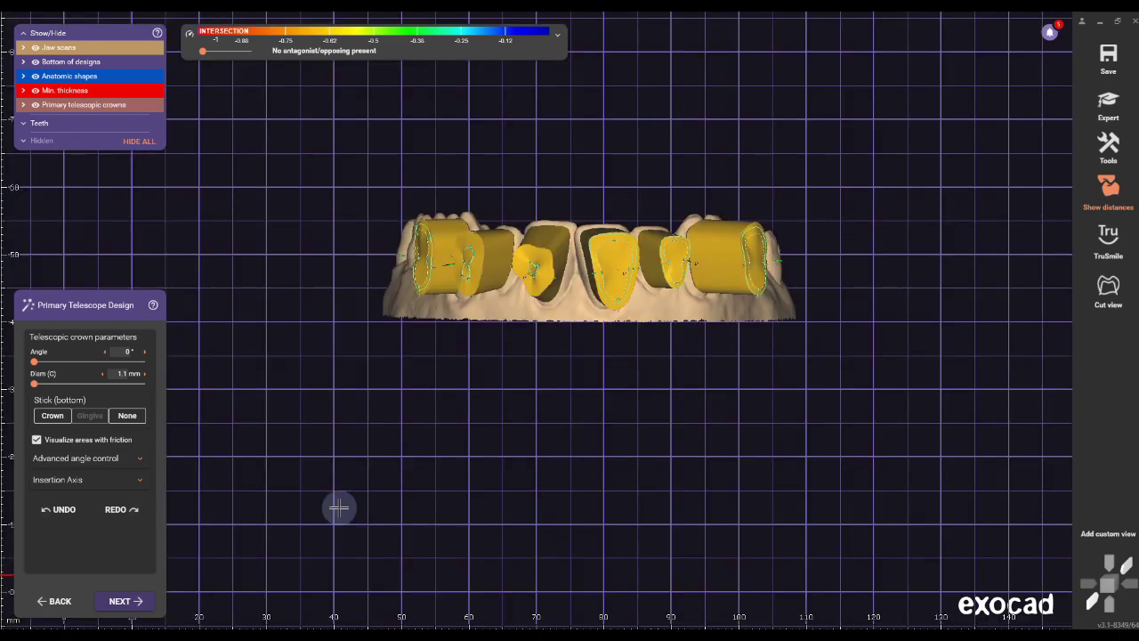
# - Accept the telescope design, merge the restorations, and hide Restorations 8, 9 and 10
pyautogui.click(113, 603)
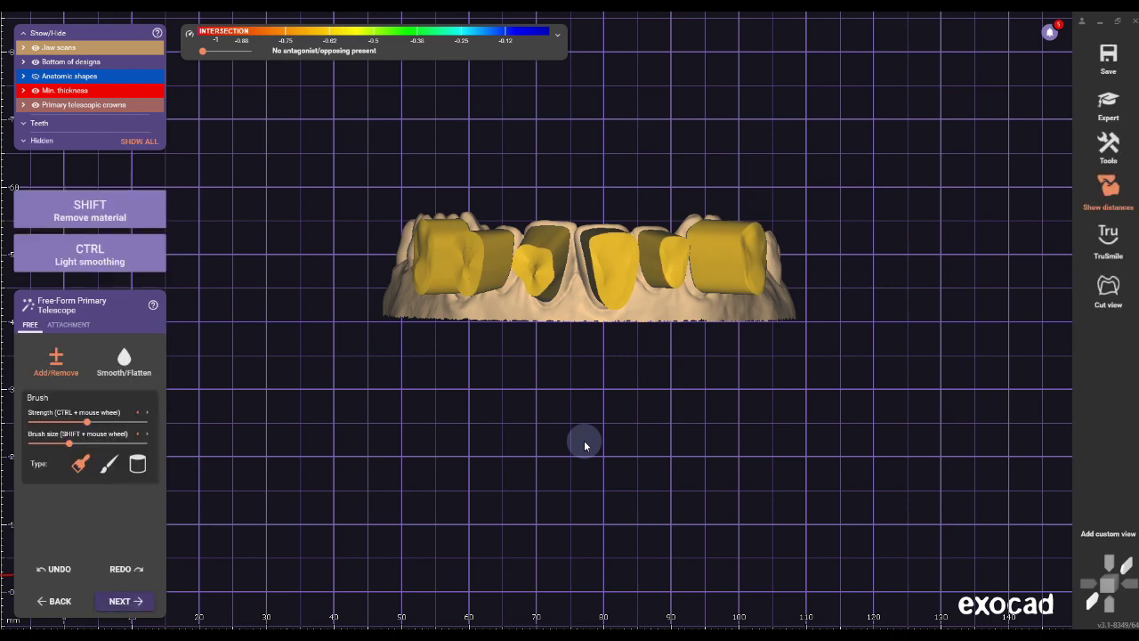
pyautogui.click(116, 601)
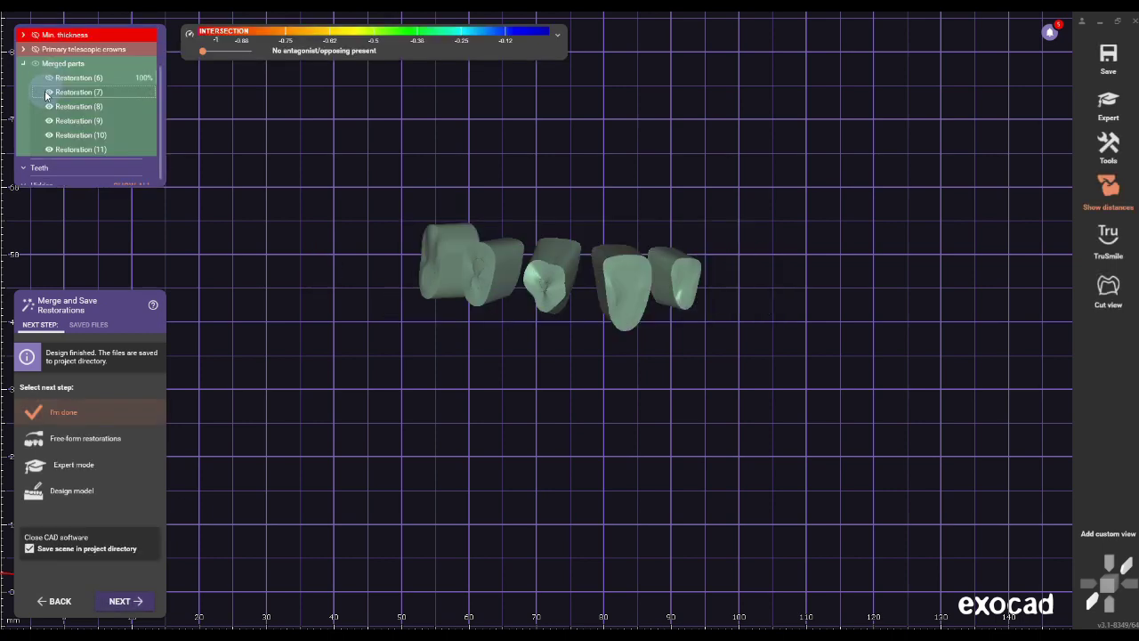
pyautogui.click(49, 106)
pyautogui.click(49, 120)
pyautogui.click(49, 134)
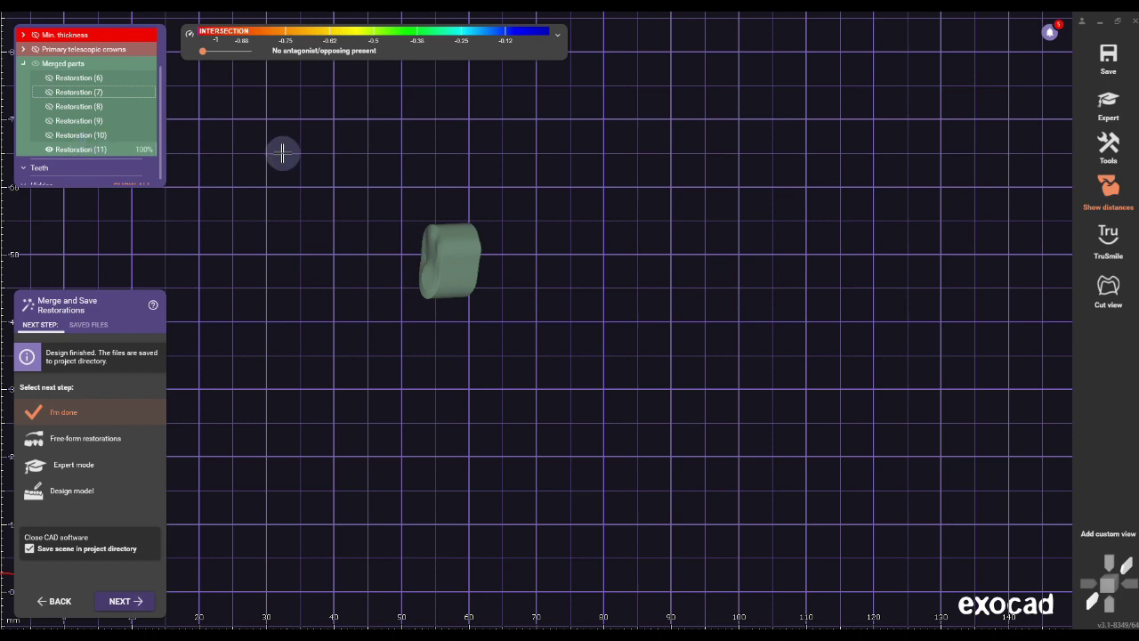
# - Export the visible crown as '#11' STL, visible only, with original coordinates
pyautogui.rightClick(1108, 58)
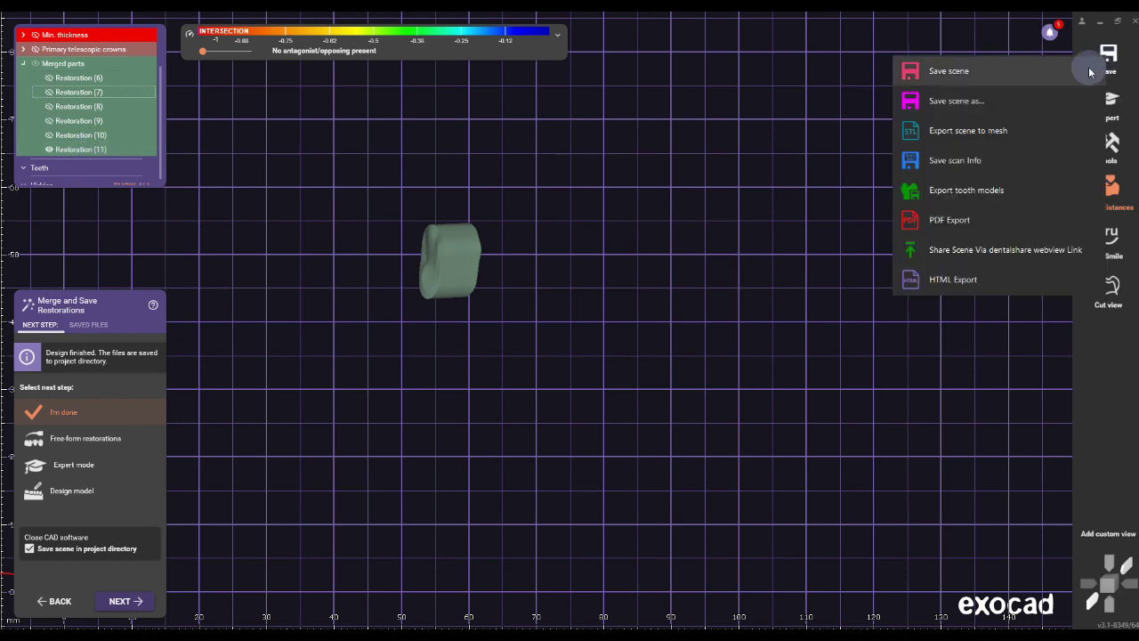
pyautogui.click(969, 131)
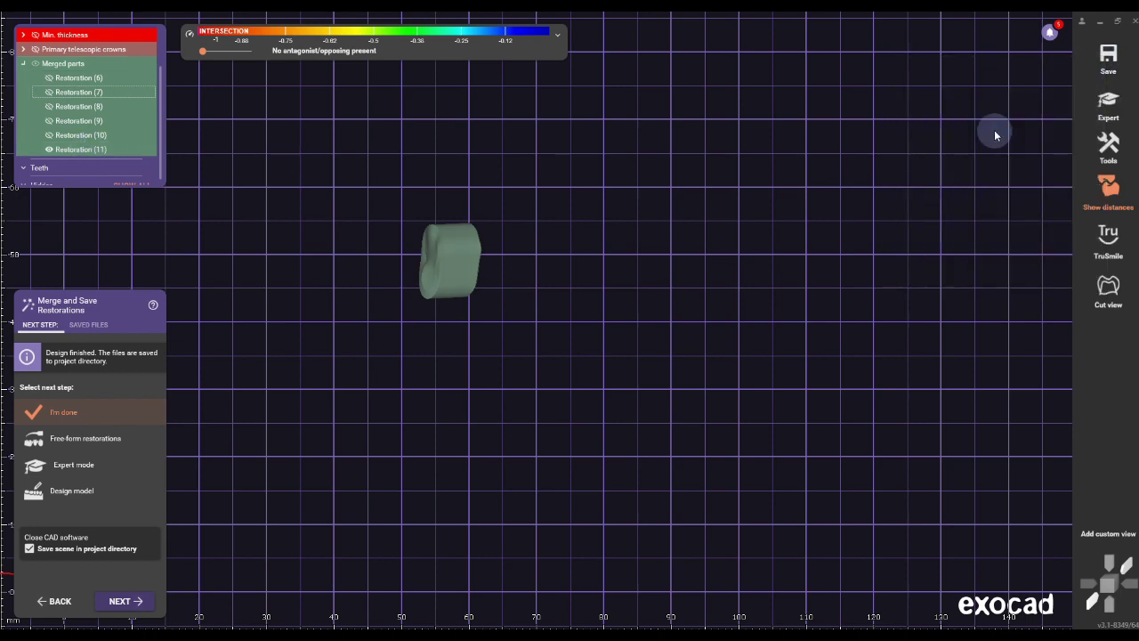
pyautogui.write('#11')
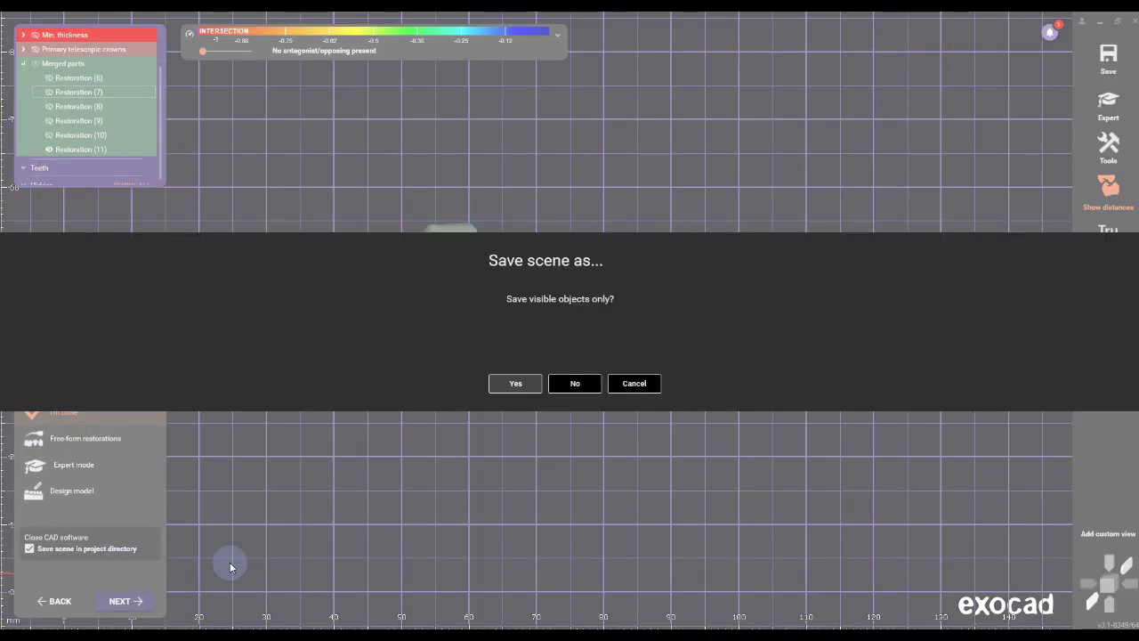
pyautogui.click(505, 383)
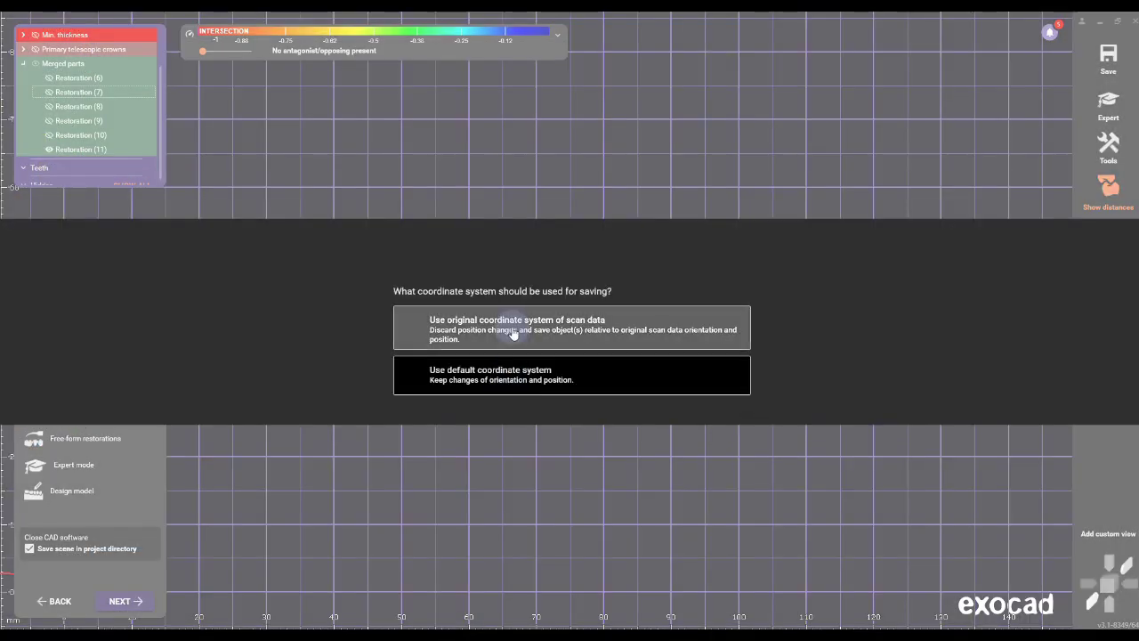
pyautogui.click(515, 319)
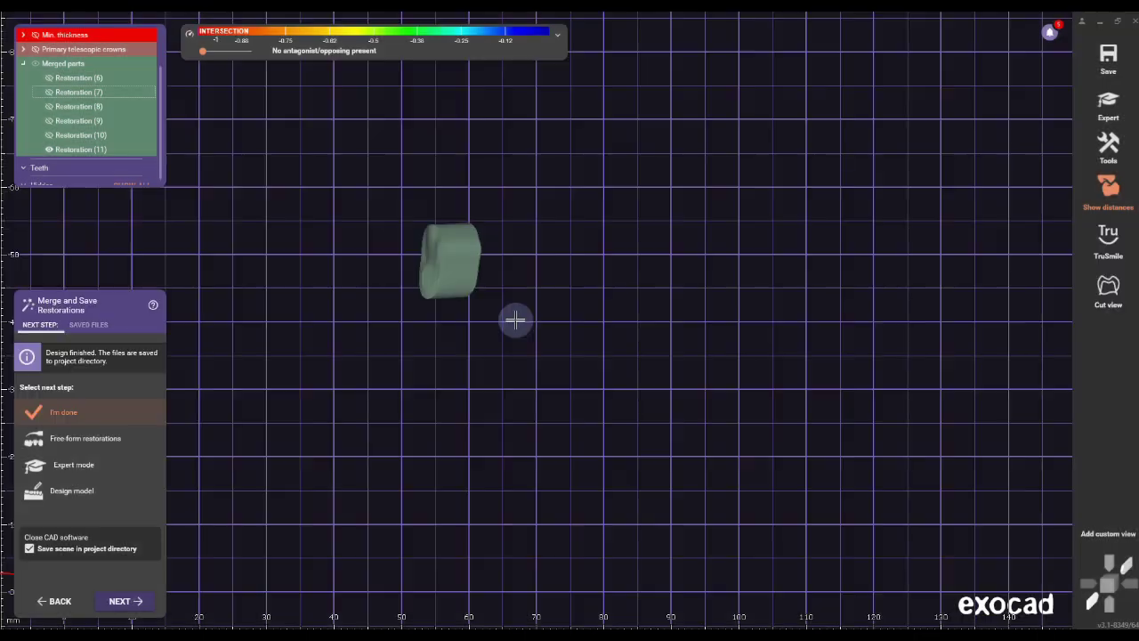
# - Show only Restoration 10, export it as '#10' the same way, and finish the design
pyautogui.click(49, 149)
pyautogui.click(49, 135)
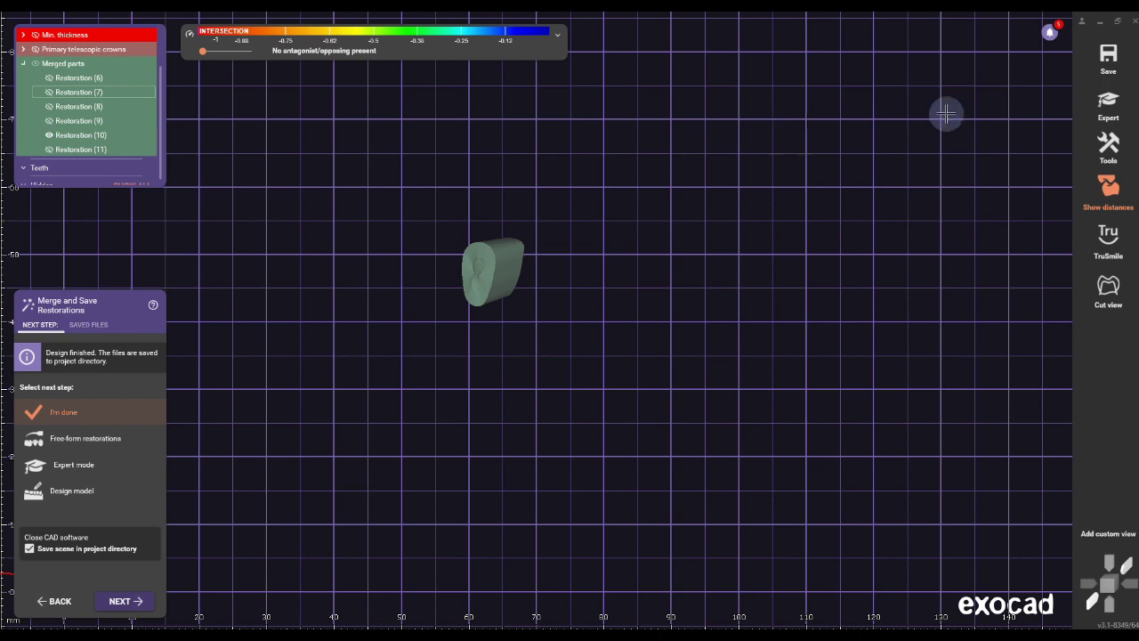
pyautogui.click(1106, 55)
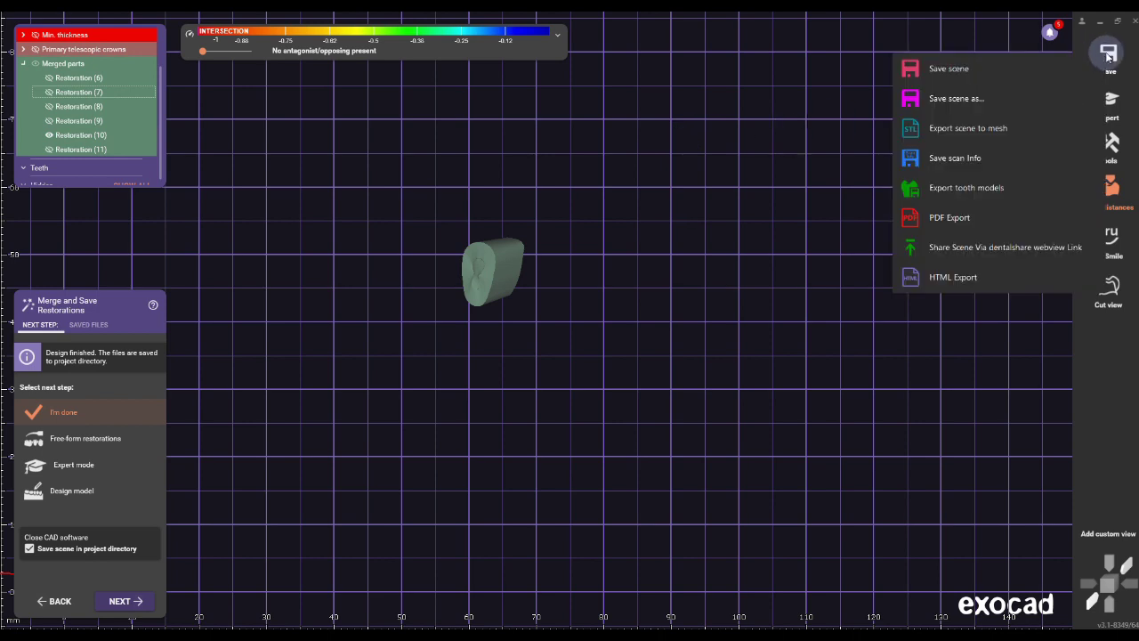
pyautogui.click(1008, 129)
pyautogui.write('#')
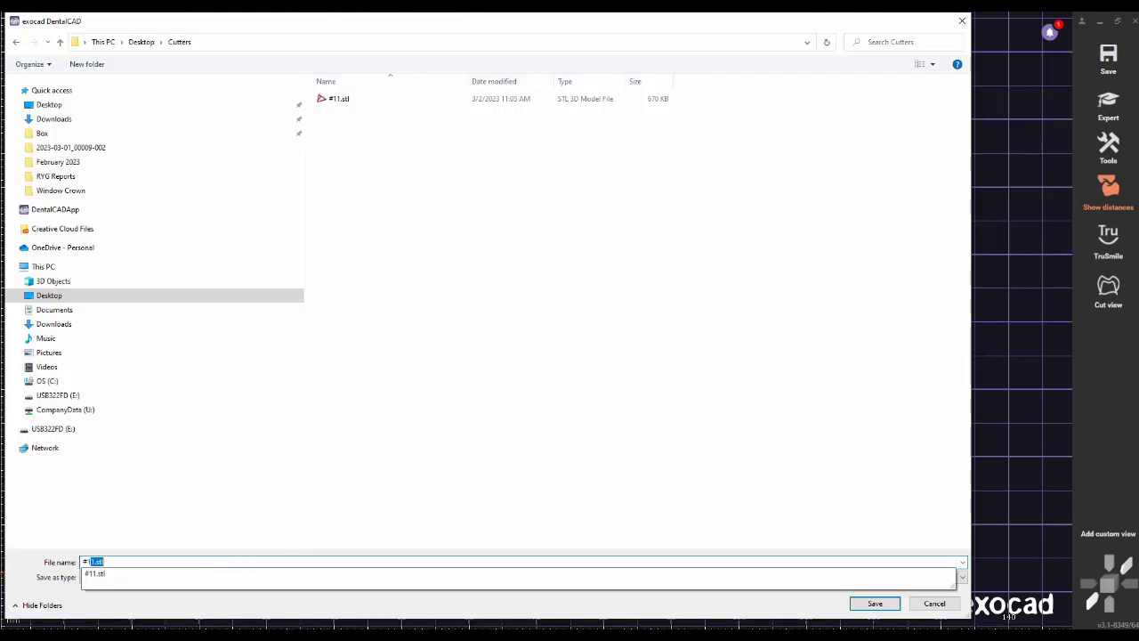
pyautogui.write('10')
pyautogui.press('Return')
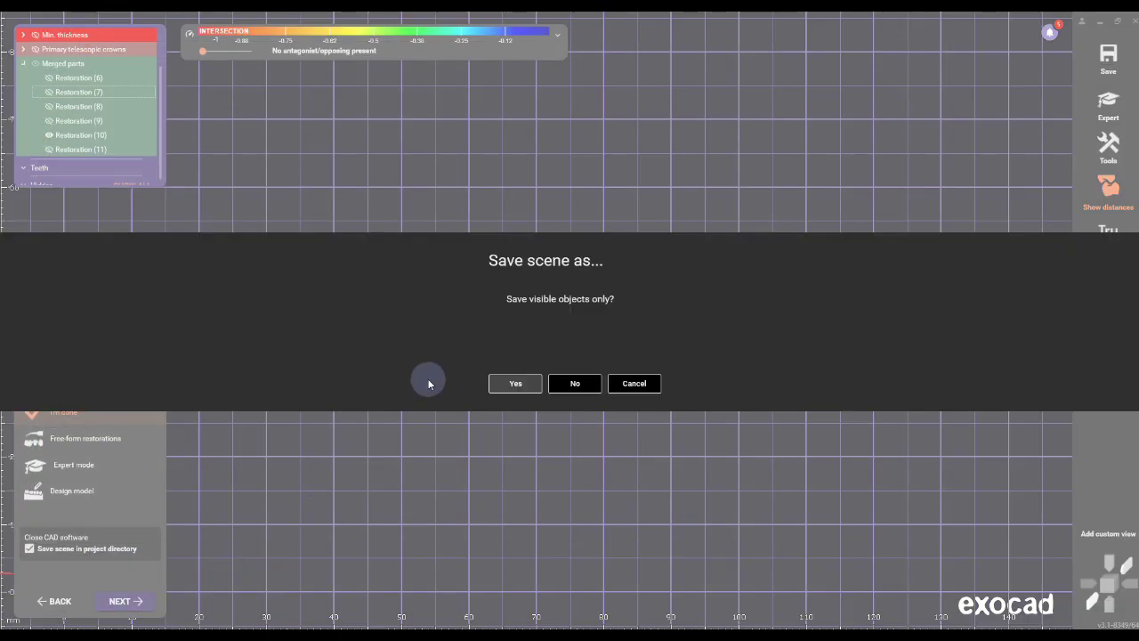
pyautogui.click(515, 383)
pyautogui.click(537, 326)
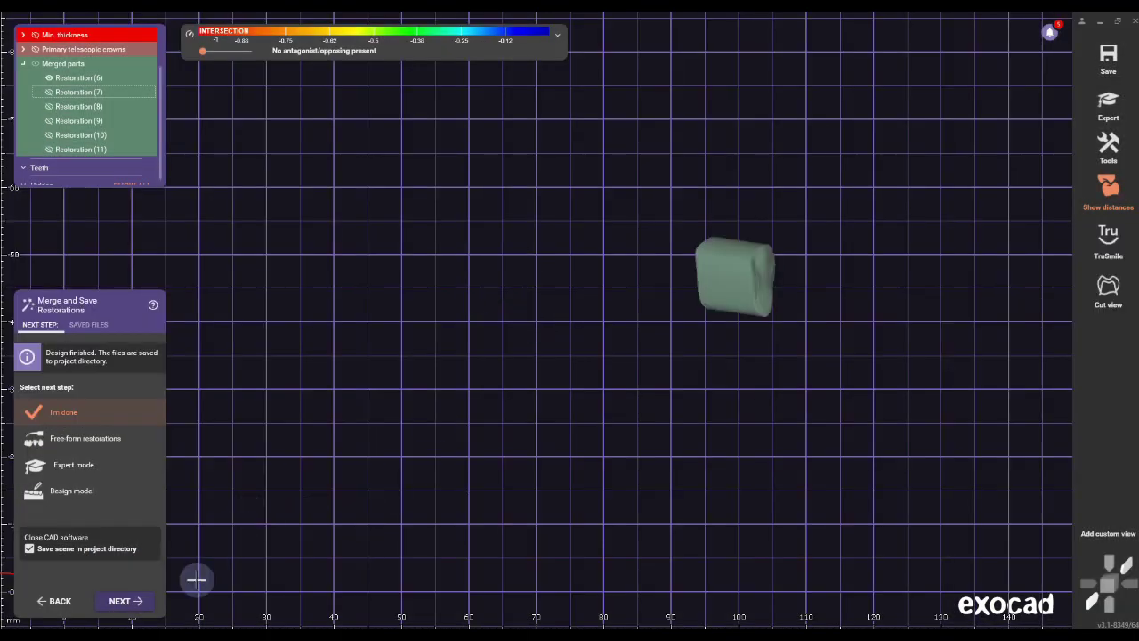
pyautogui.click(138, 601)
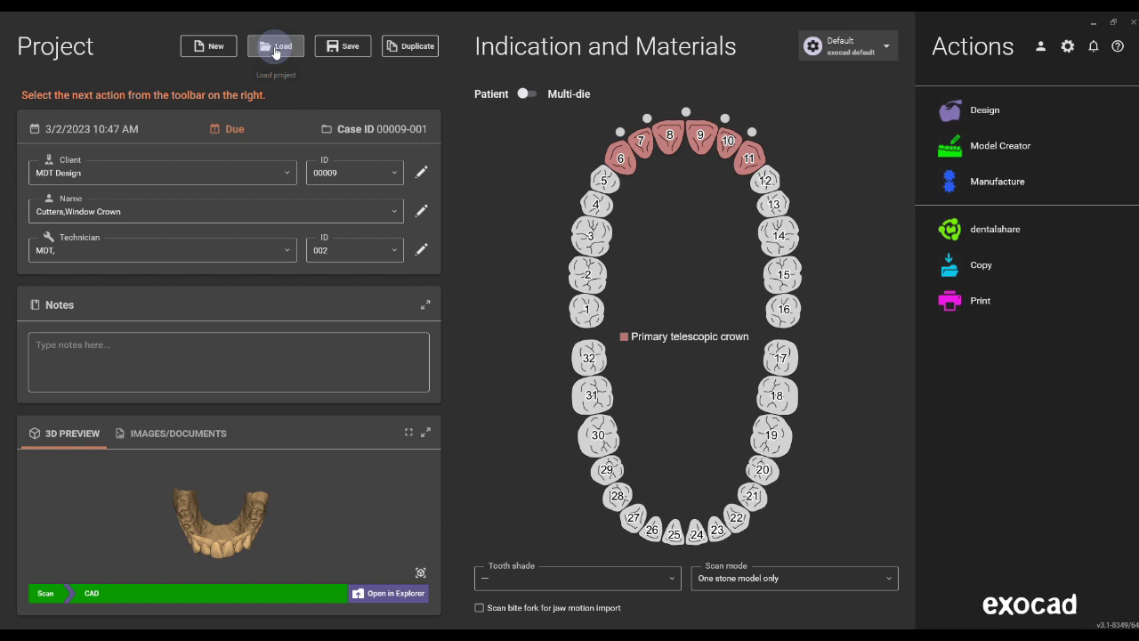
# - Start the case's Design stage and load the saved 'Ready to cut windows' scene
pyautogui.click(275, 46)
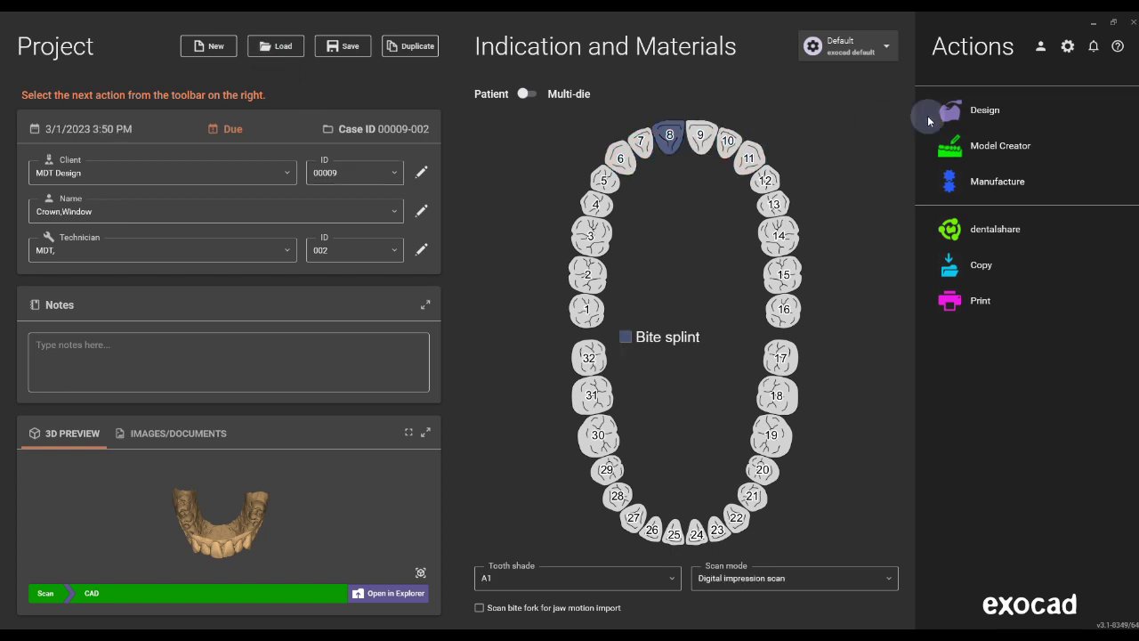
pyautogui.click(1002, 121)
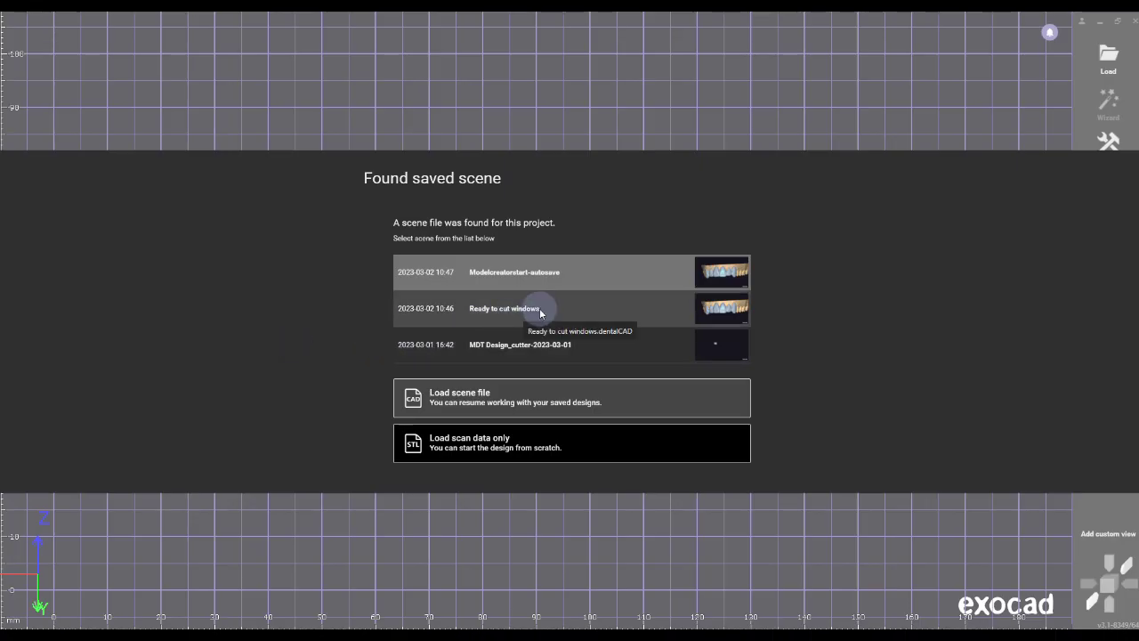
pyautogui.doubleClick(502, 309)
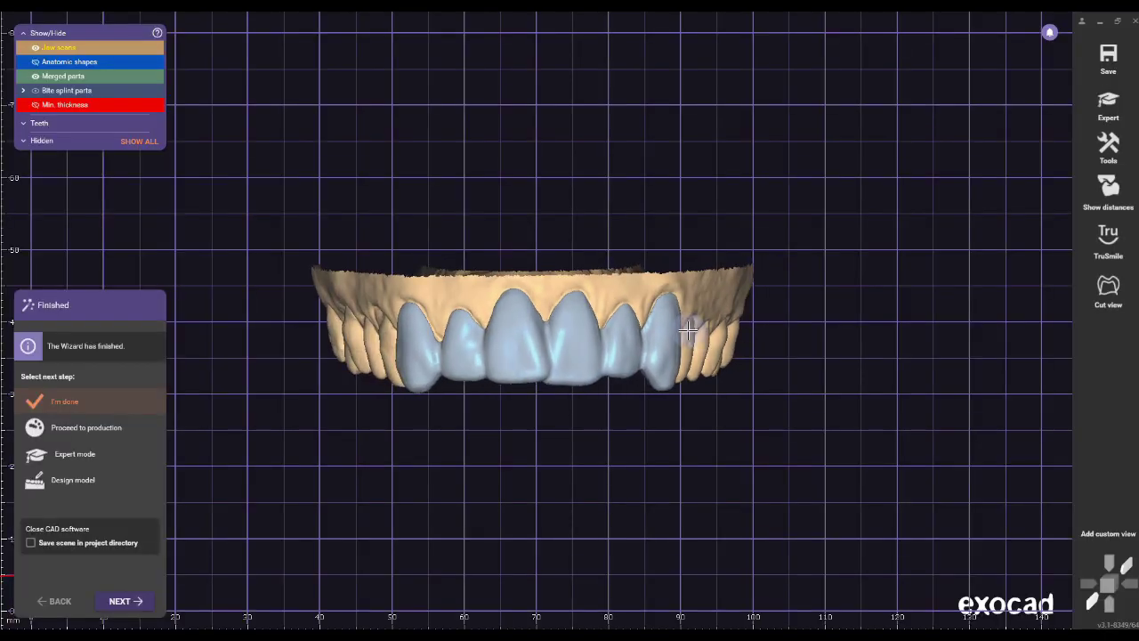
# - Enter expert mode, free-form the merged restoration from tooth 8, hide Min. thickness, and show Attachment tools
pyautogui.click(116, 459)
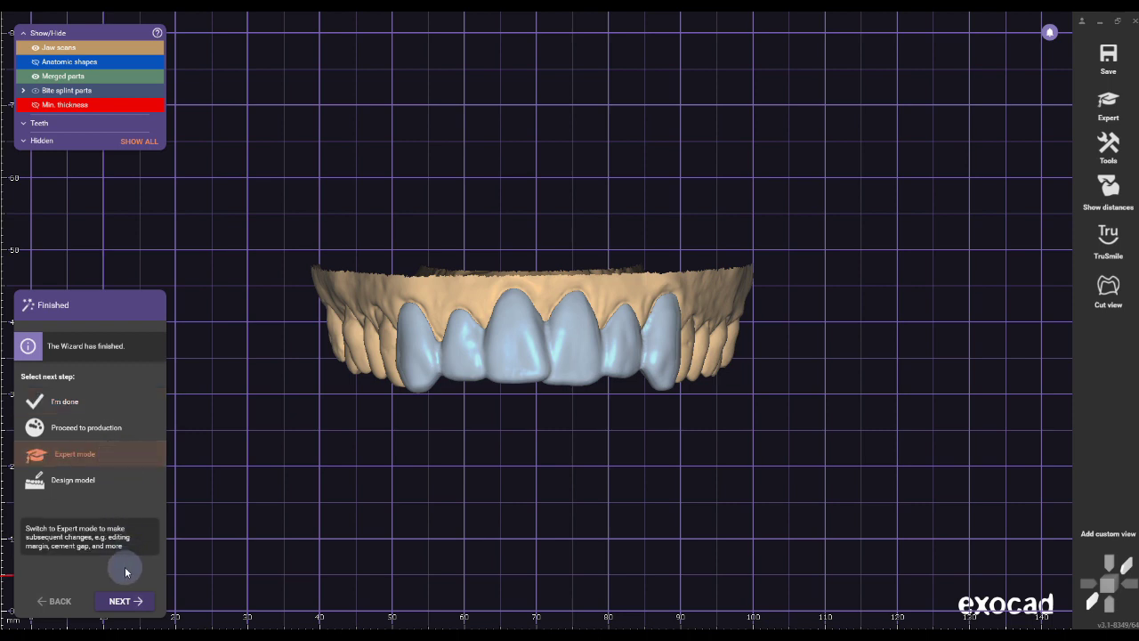
pyautogui.click(125, 601)
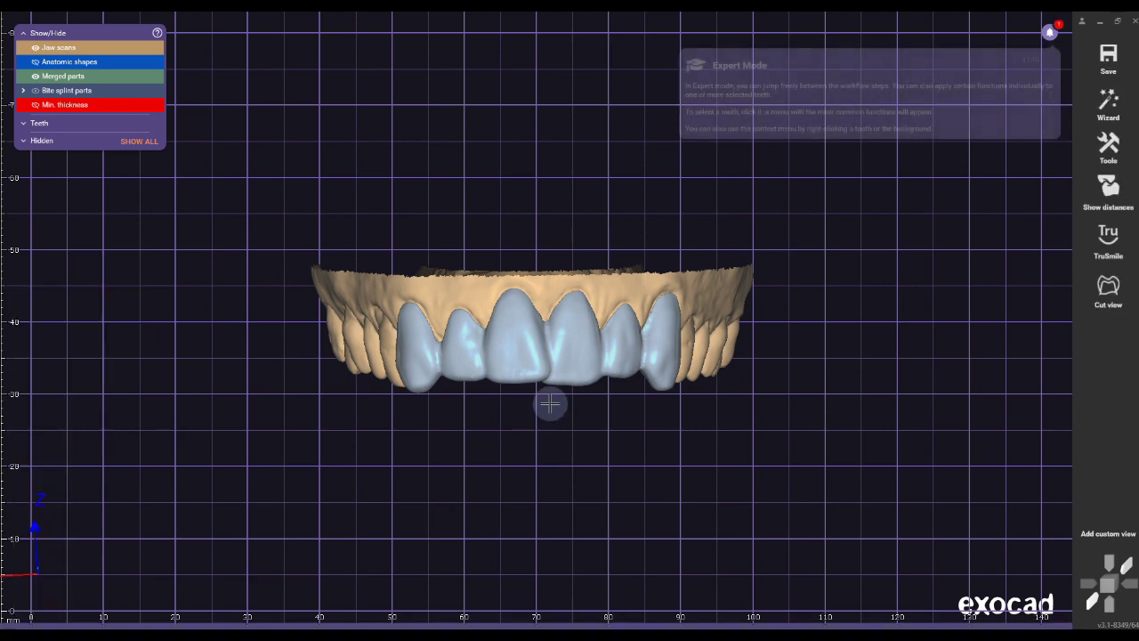
pyautogui.click(588, 343)
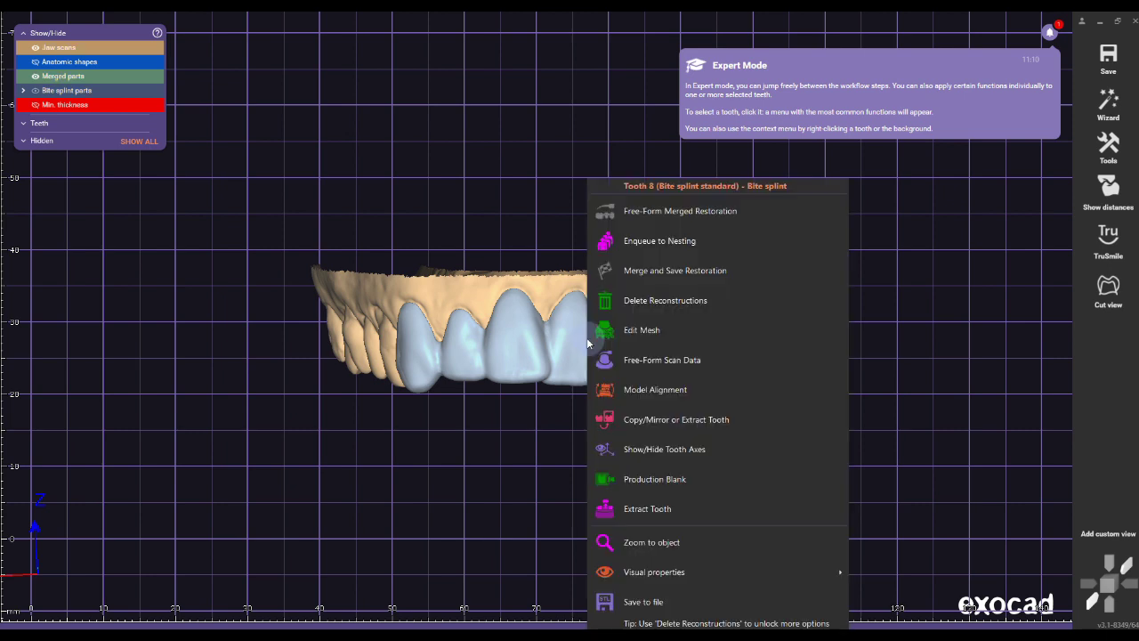
pyautogui.click(664, 213)
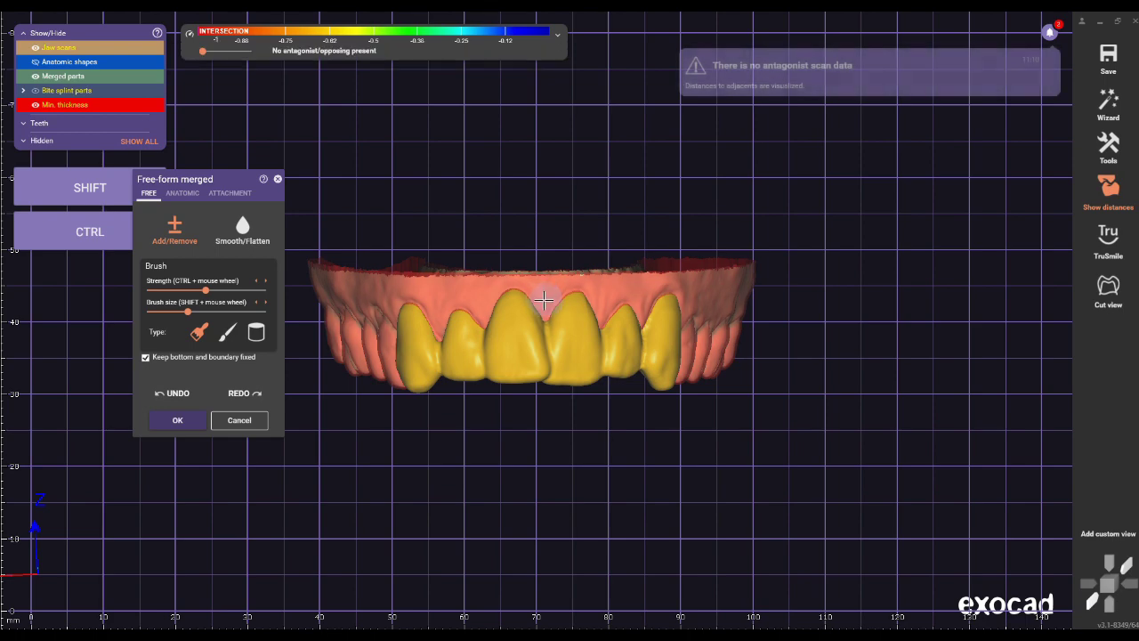
pyautogui.scroll(2, 522, 302)
pyautogui.moveTo(522, 300); pyautogui.dragTo(635, 250, button='middle')
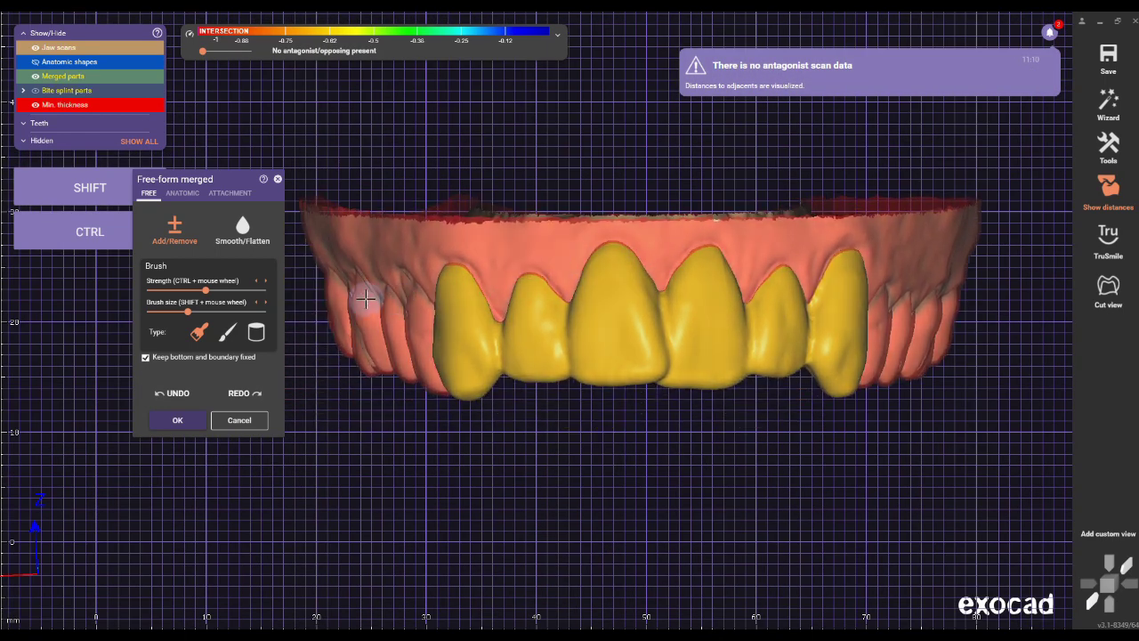
pyautogui.click(35, 105)
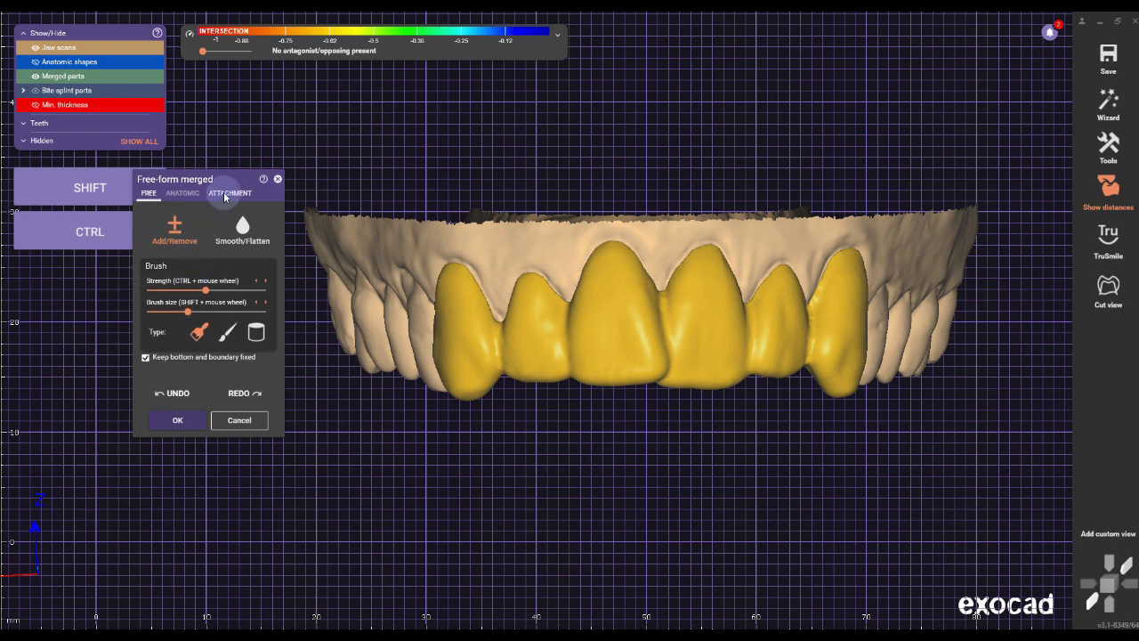
pyautogui.click(225, 195)
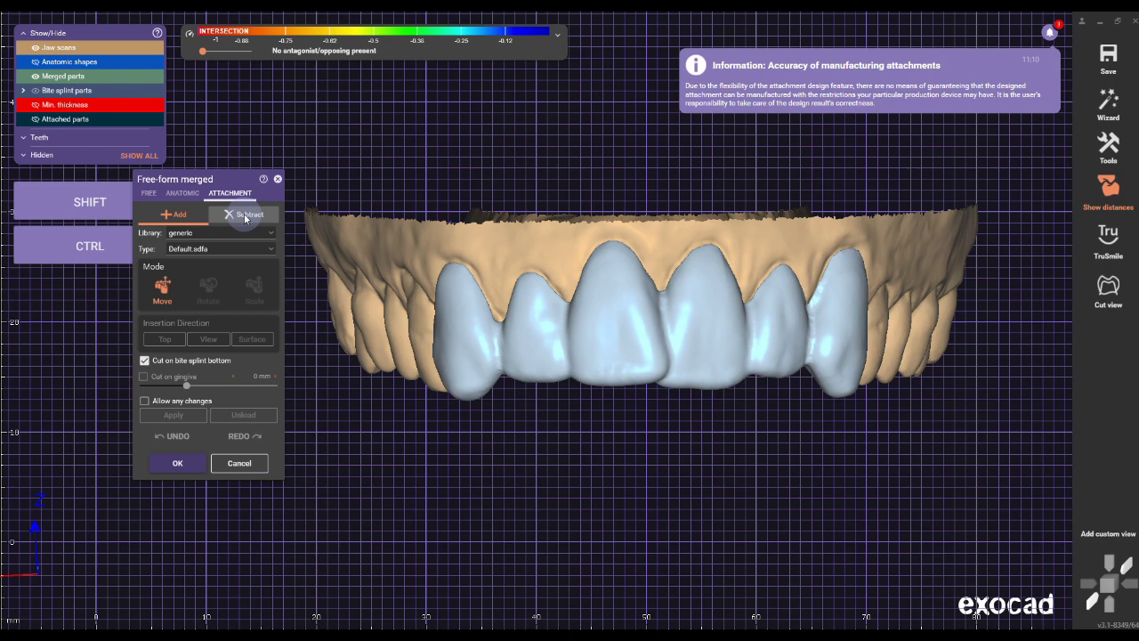
# - Subtract the #6.stl cutter from the leftmost crown, rotate-aligned, with any changes allowed
pyautogui.click(243, 213)
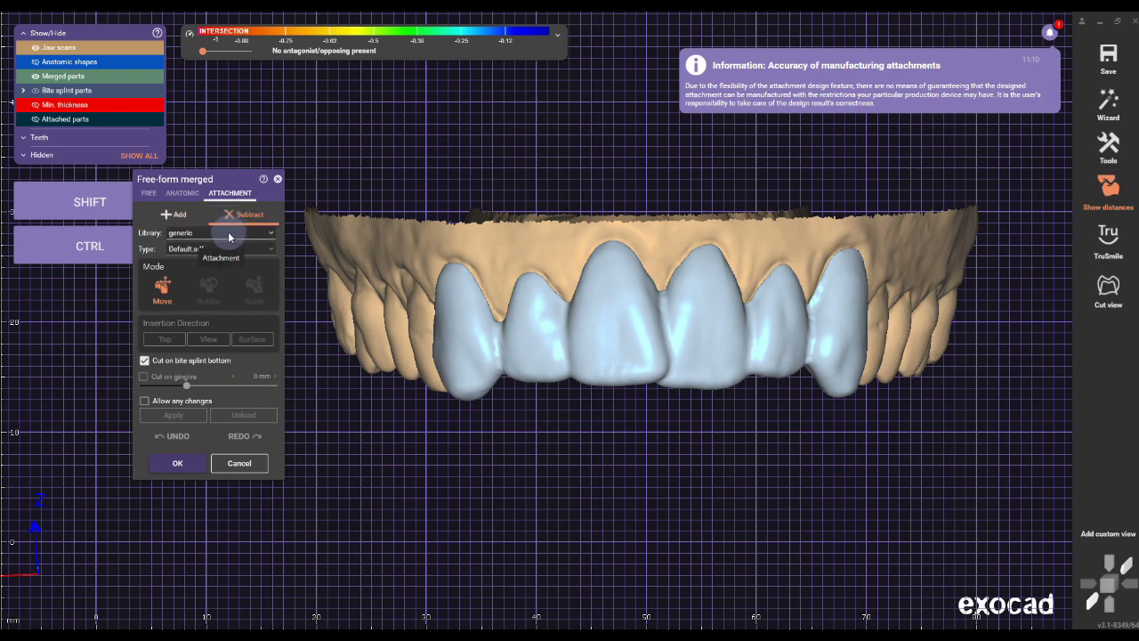
pyautogui.click(229, 235)
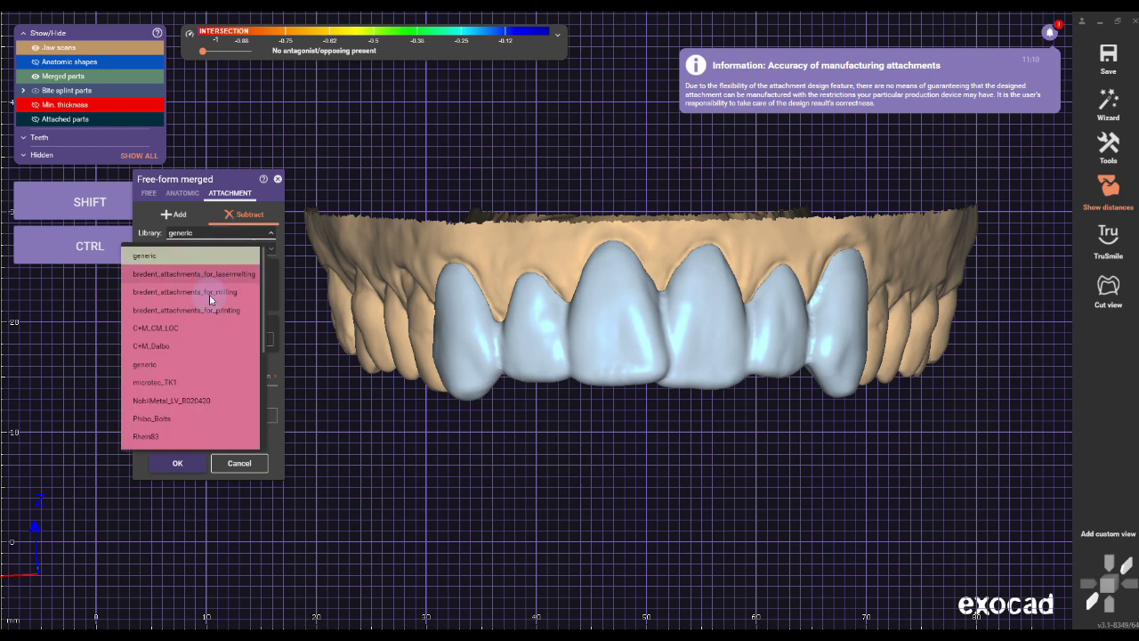
pyautogui.scroll(-4, 211, 321)
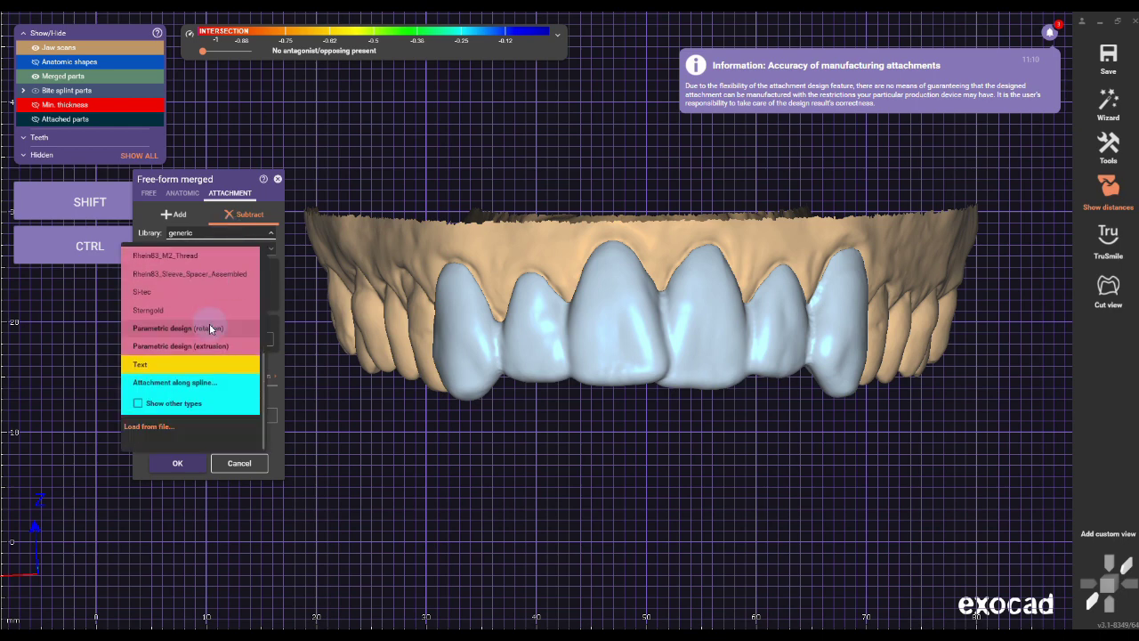
pyautogui.click(149, 427)
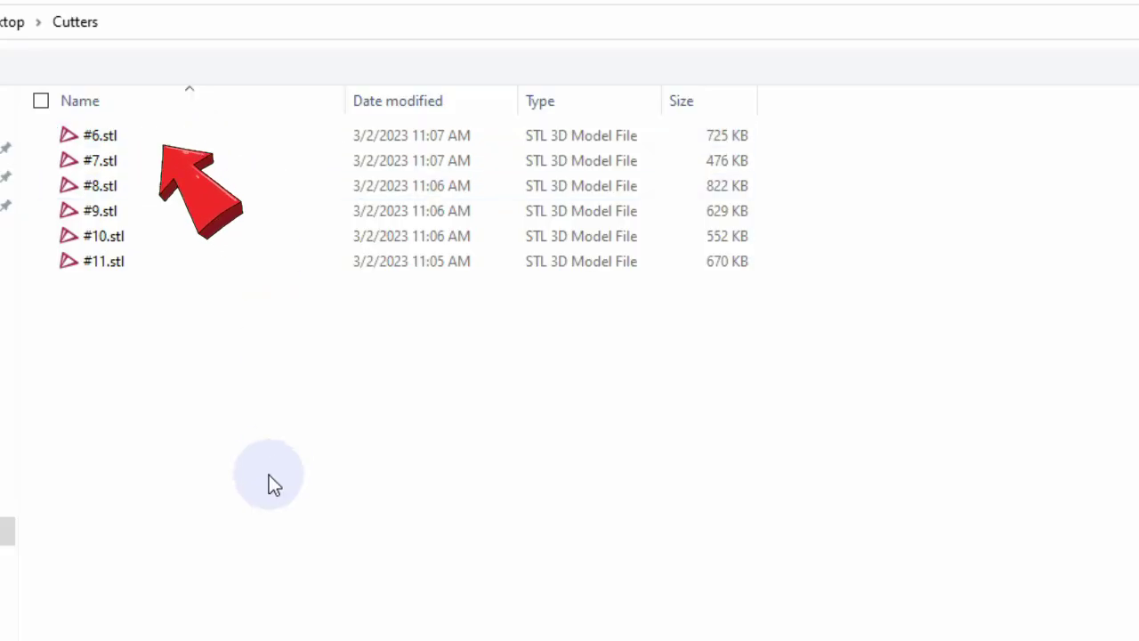
pyautogui.doubleClick(113, 140)
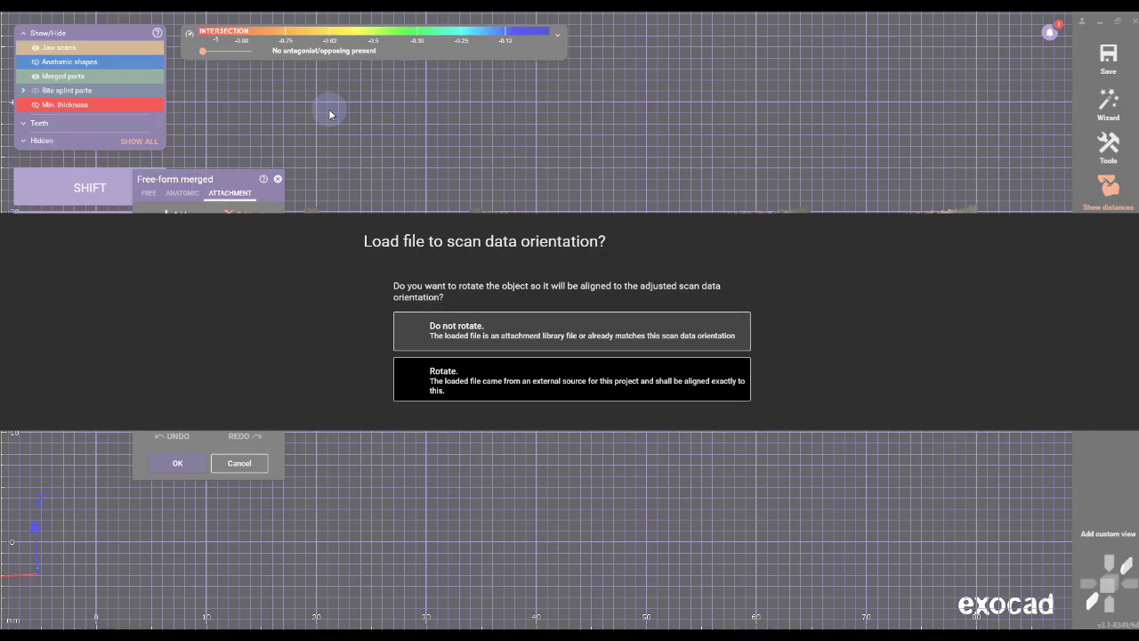
pyautogui.click(483, 378)
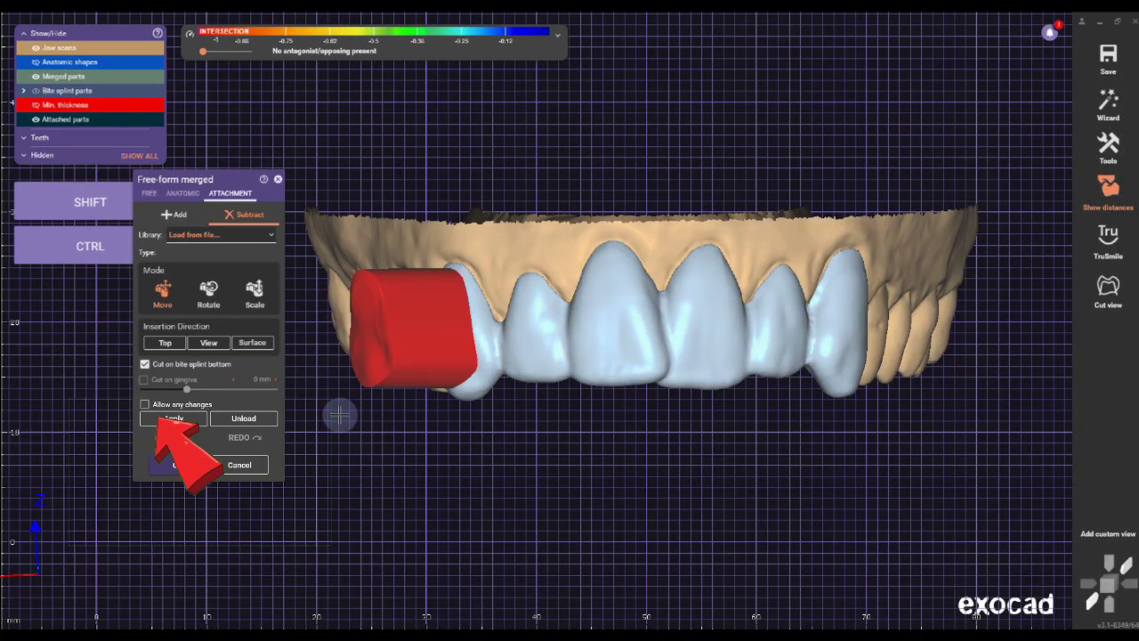
pyautogui.moveTo(149, 405)
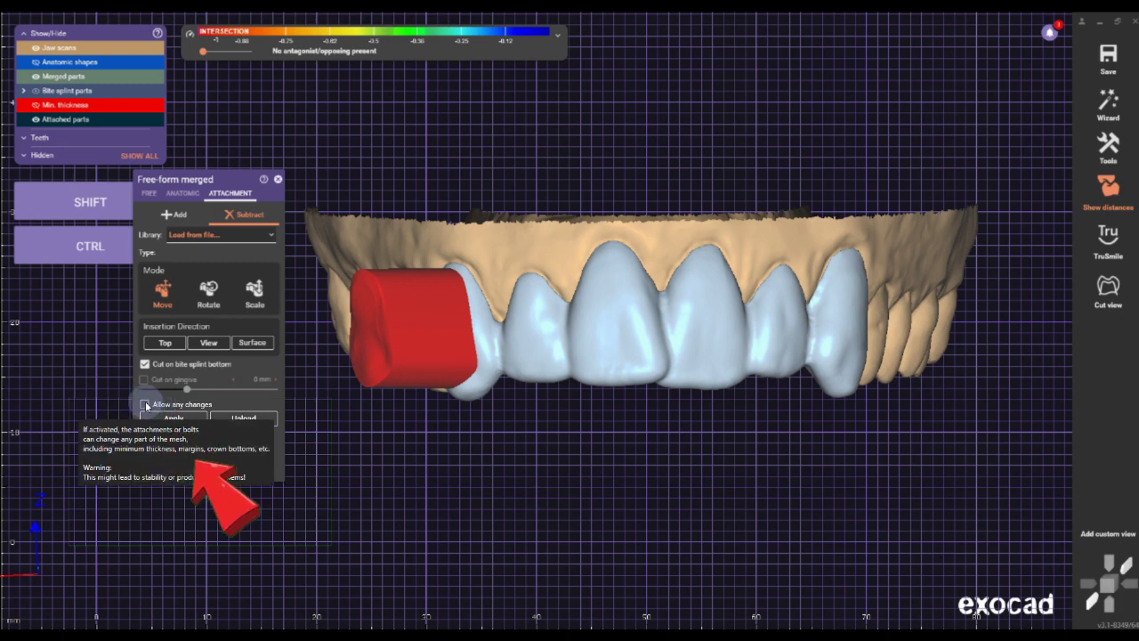
pyautogui.click(146, 406)
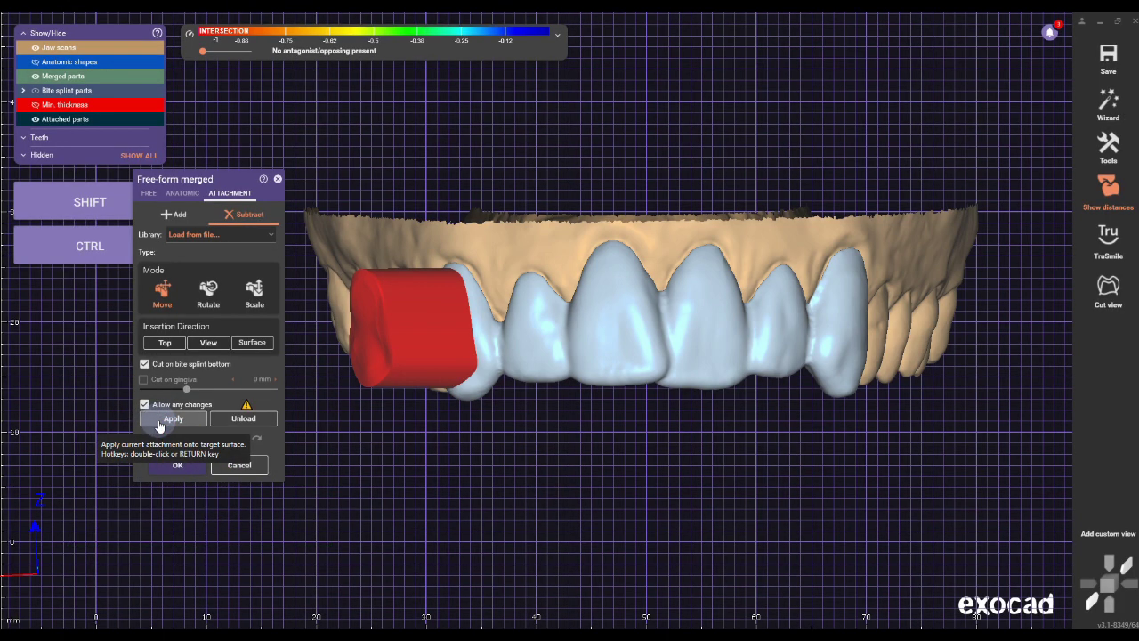
pyautogui.click(159, 422)
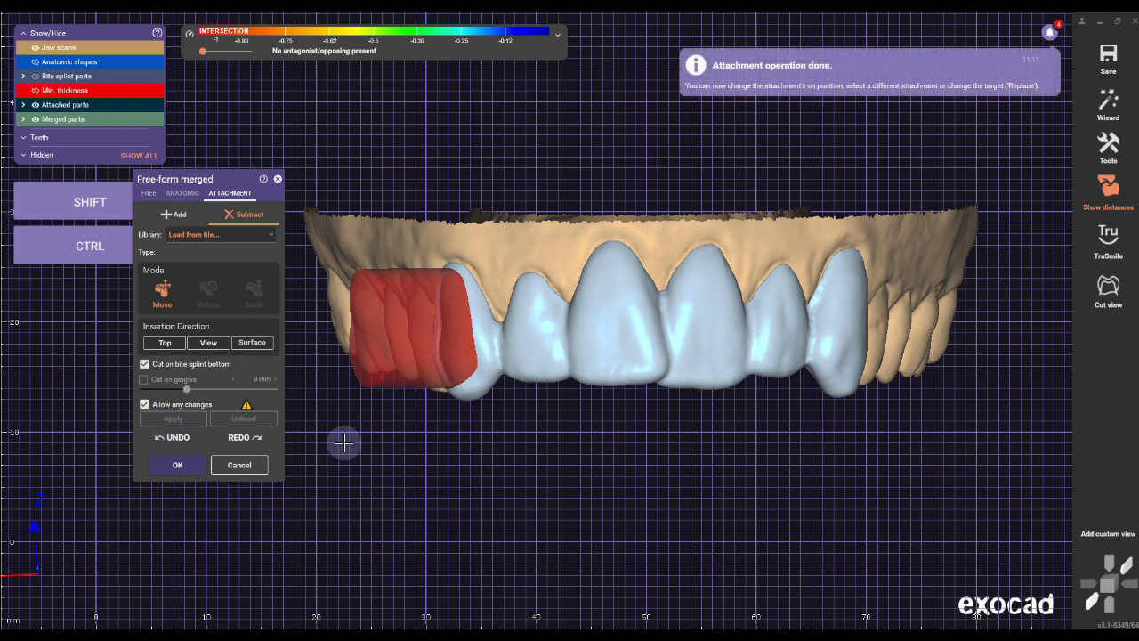
# - Load the #7.stl cutter, rotate-align it, and subtract it from its crown
pyautogui.click(214, 236)
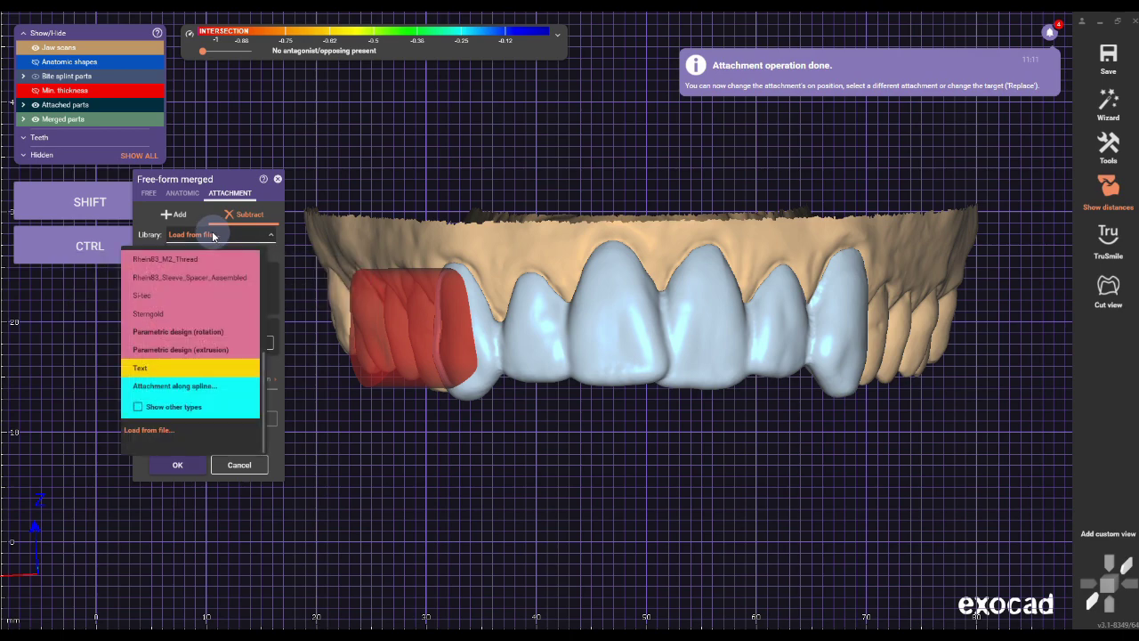
pyautogui.click(154, 431)
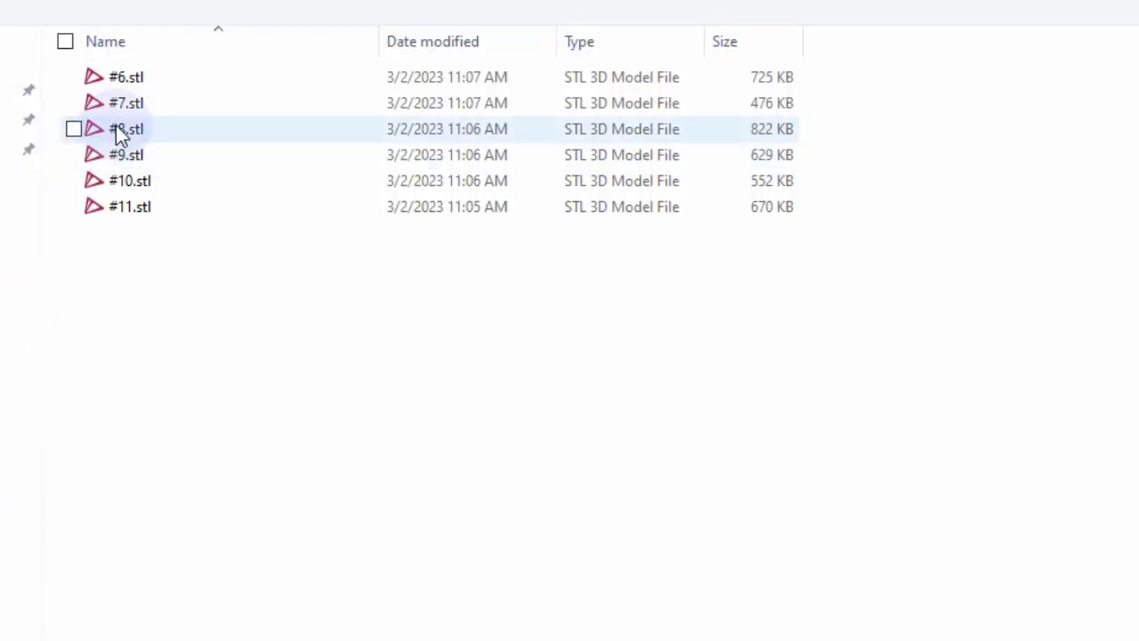
pyautogui.click(132, 107)
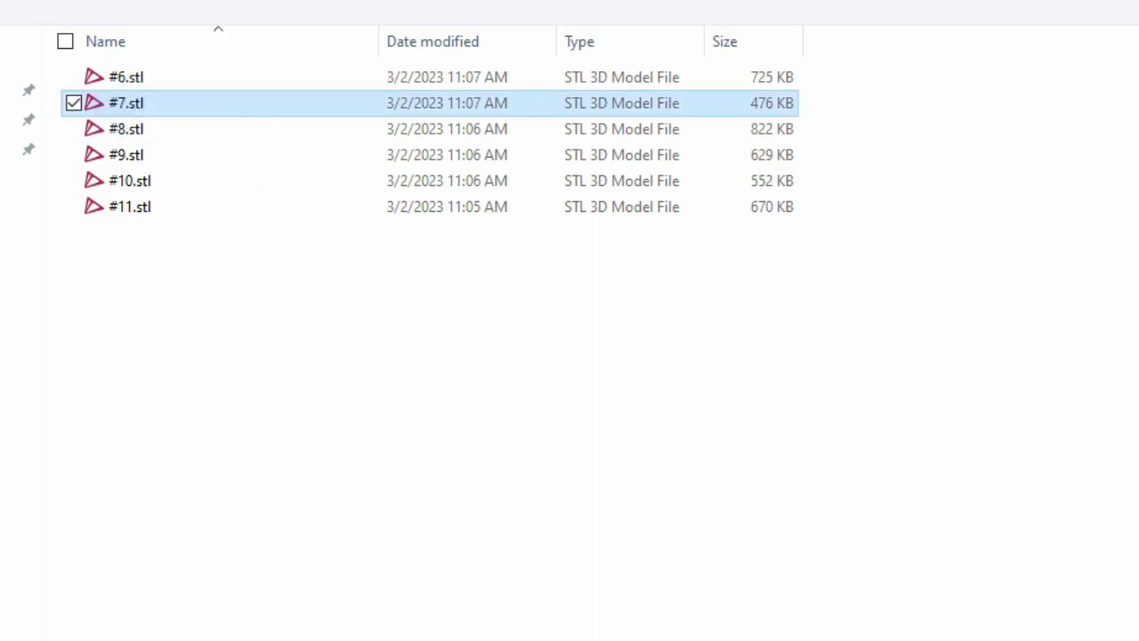
pyautogui.doubleClick(132, 104)
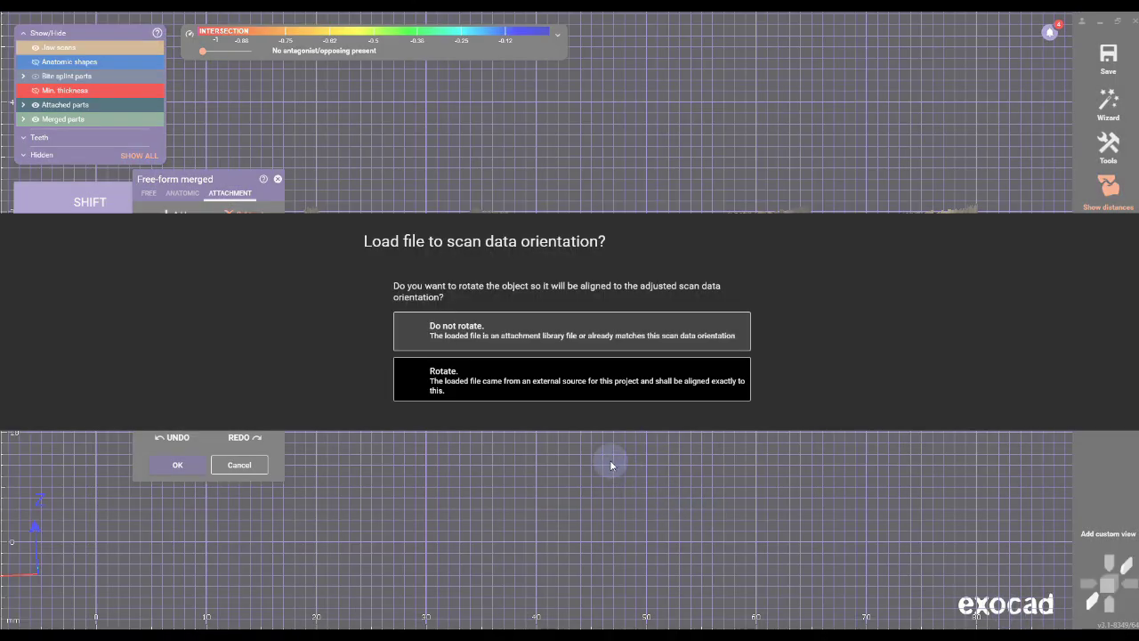
pyautogui.click(569, 384)
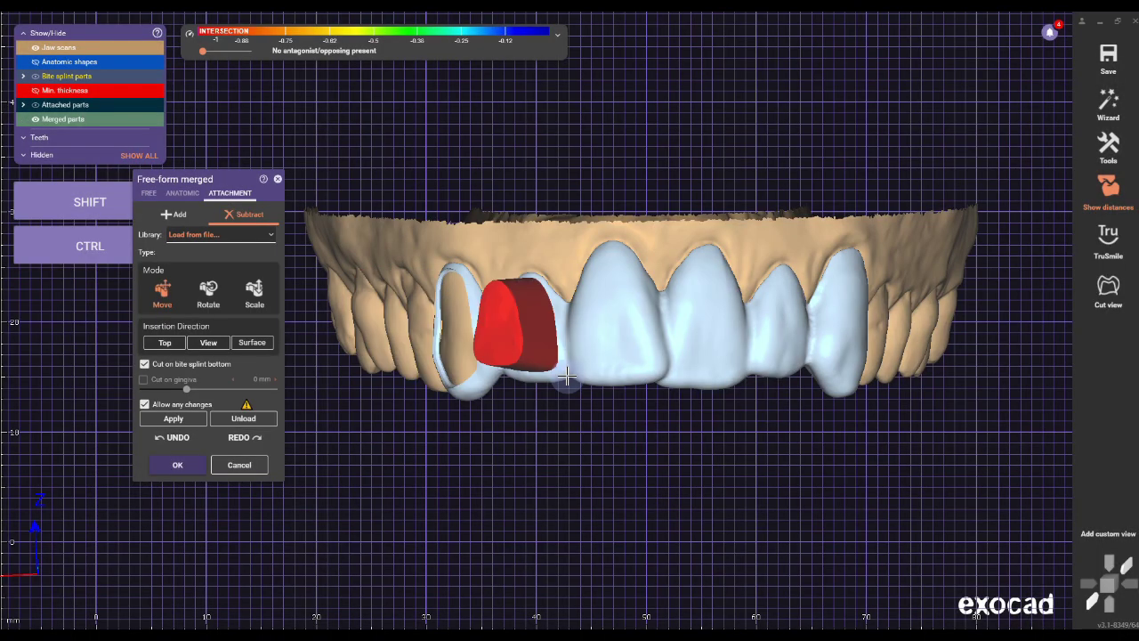
pyautogui.click(184, 421)
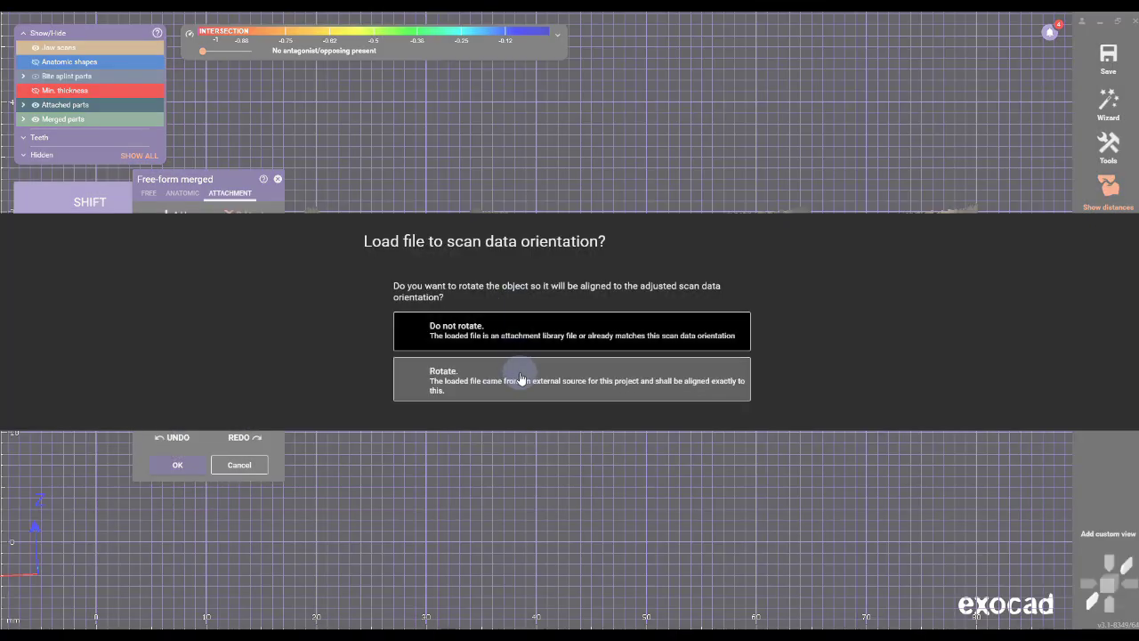
# - Subtract the last cutter from the rightmost crown and accept the free-form edits
pyautogui.click(524, 383)
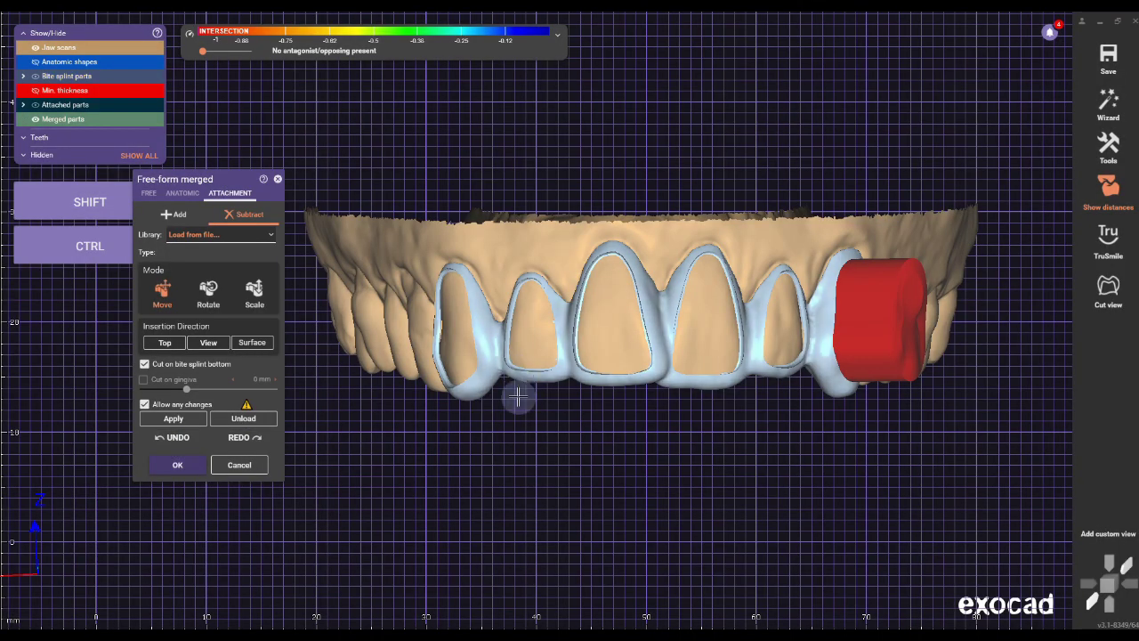
pyautogui.click(172, 419)
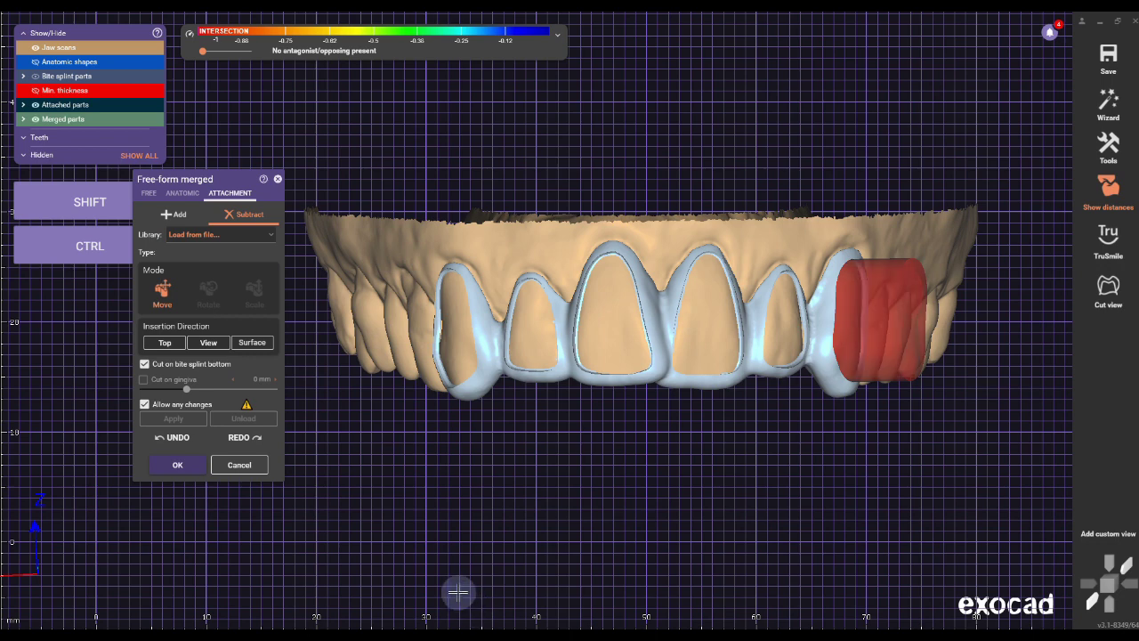
pyautogui.click(175, 466)
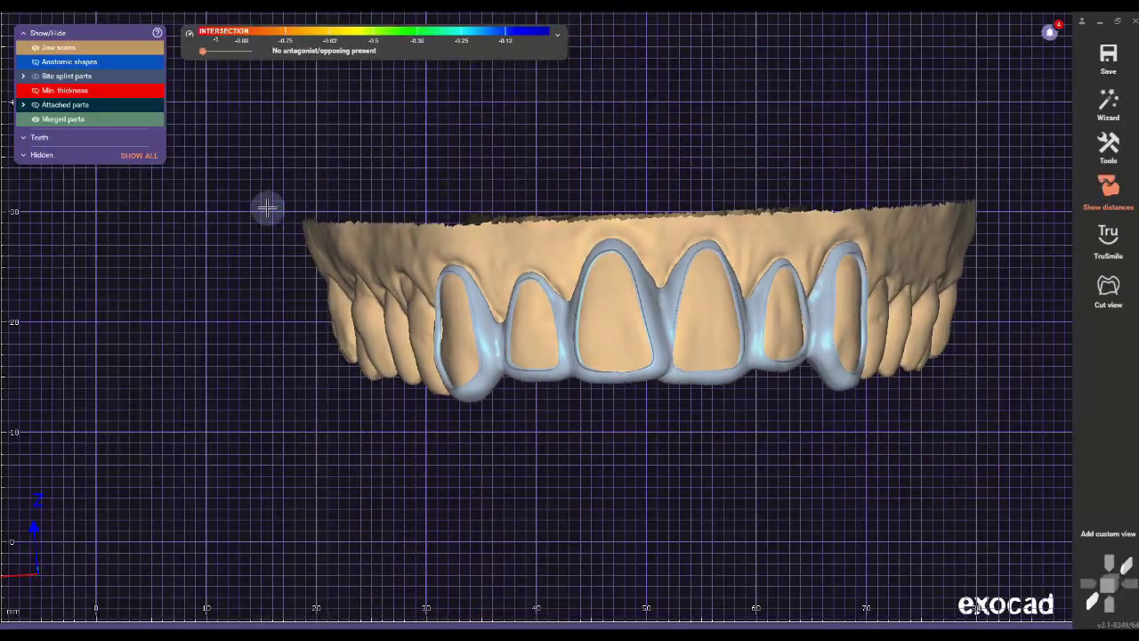
# - Hide the jaw scan so only the six-window crown grill is visible
pyautogui.click(54, 47)
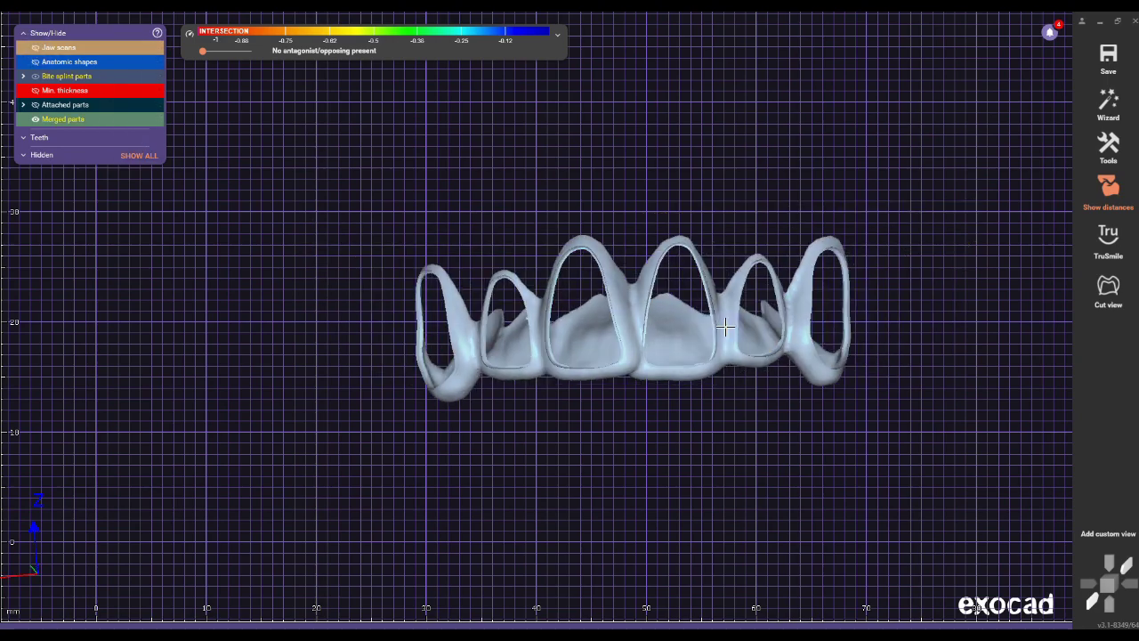